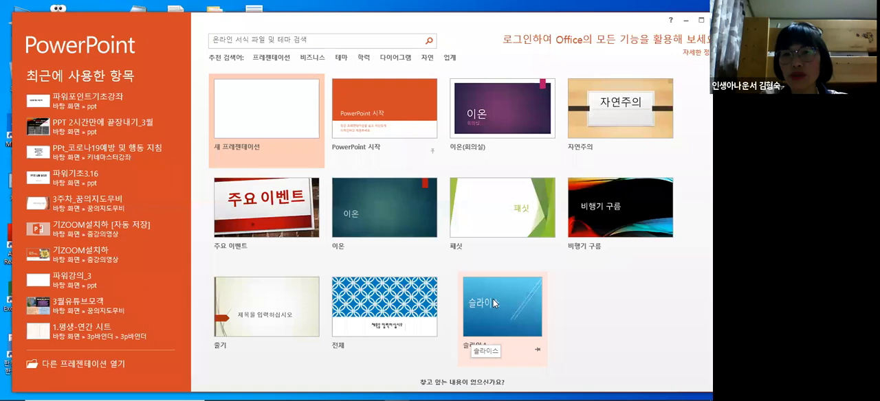
- Create a new blank presentation
left_click(290, 127)
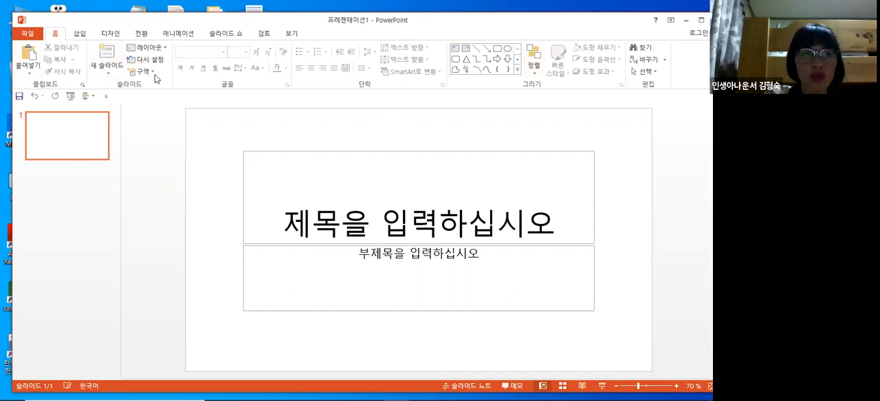
left_click(27, 35)
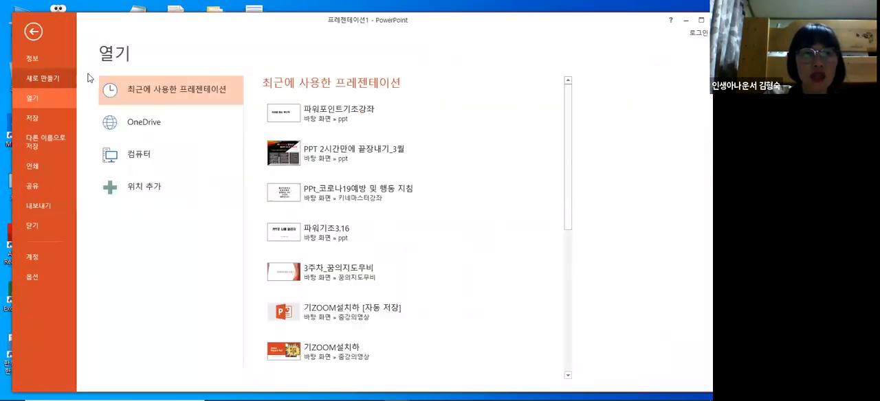
left_click(33, 31)
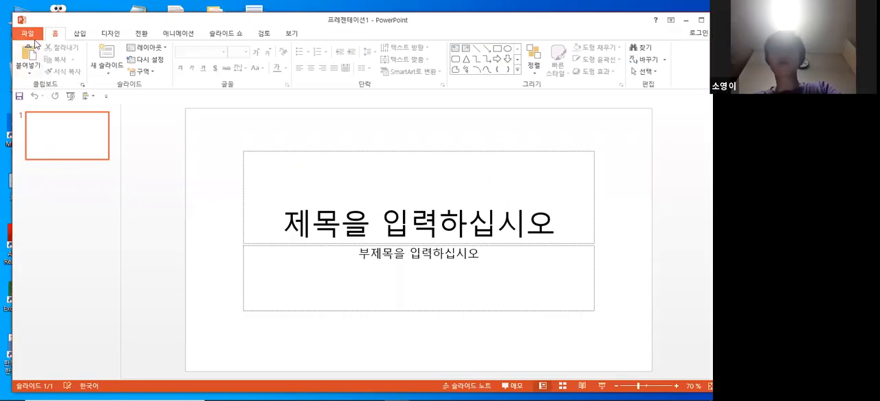
left_click(27, 35)
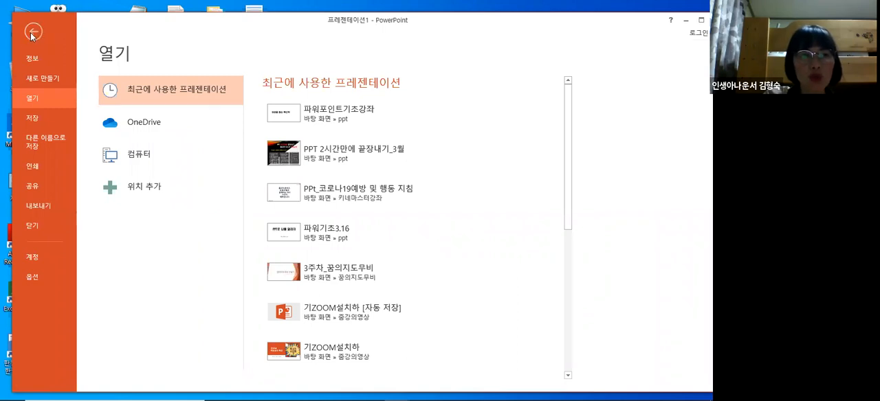
left_click(34, 32)
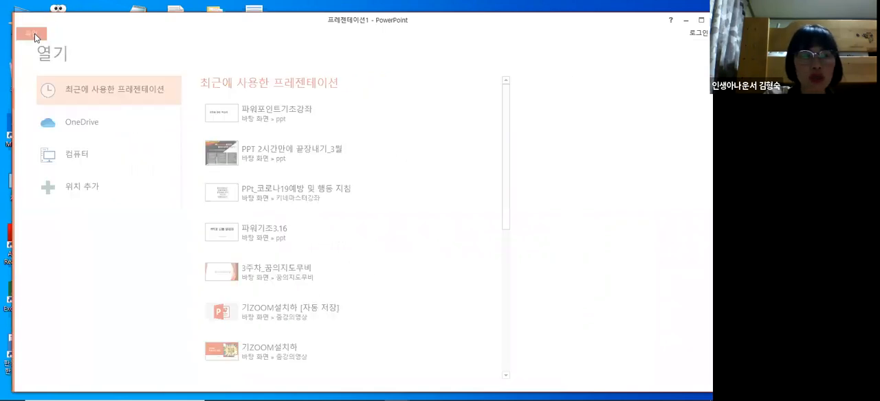
left_click(30, 33)
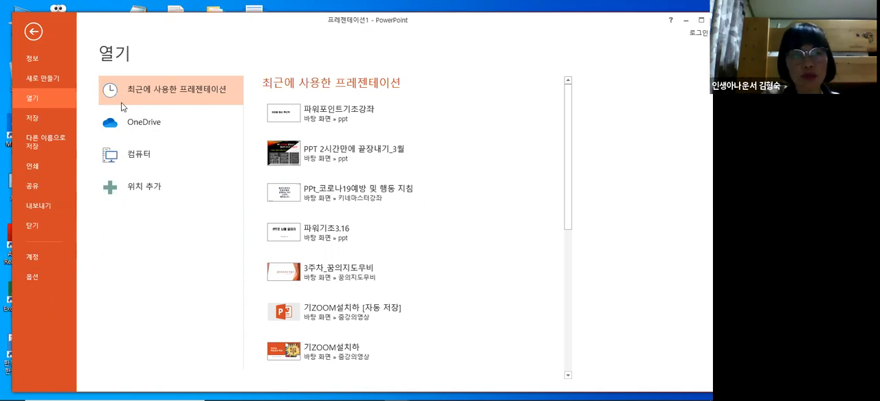
left_click(35, 32)
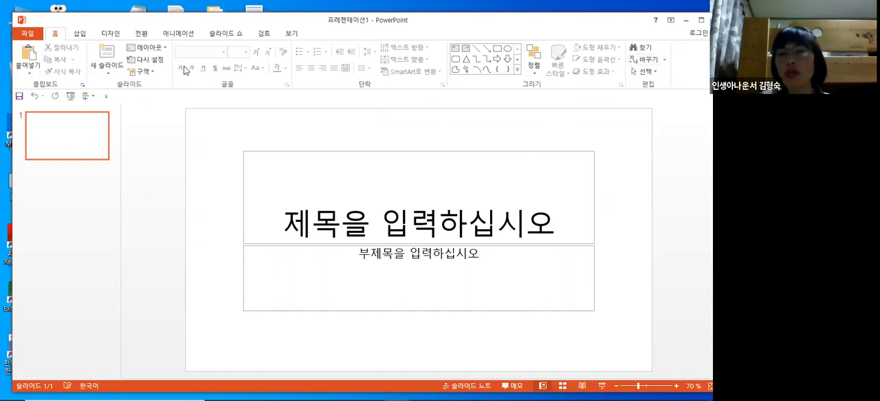
- Add three new slides after the title slide
left_click(80, 35)
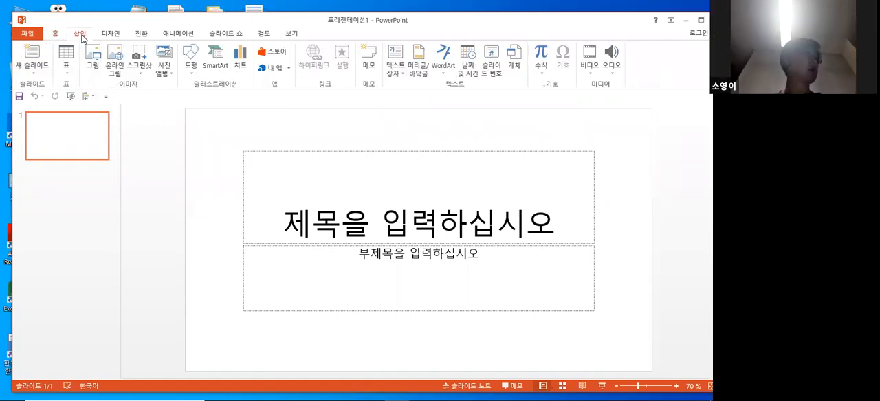
left_click(34, 55)
left_click(34, 55)
left_click(36, 56)
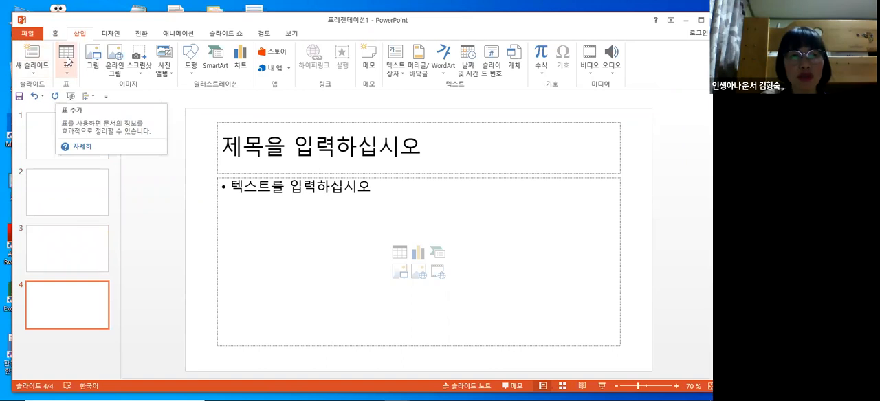
left_click(67, 60)
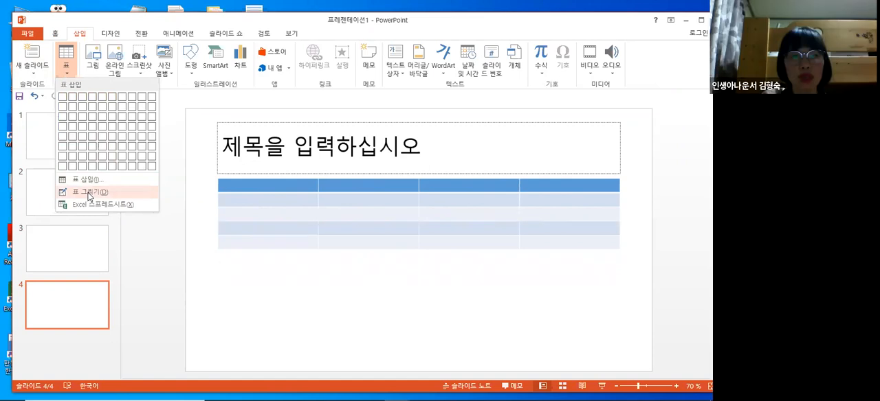
left_click(94, 59)
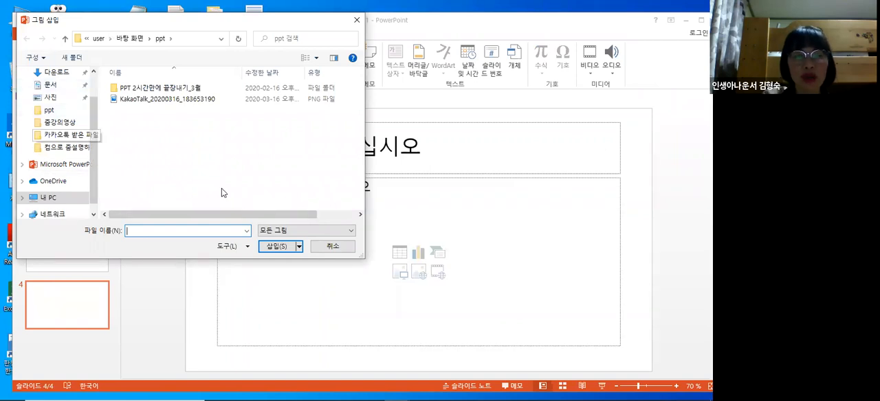
left_click(333, 246)
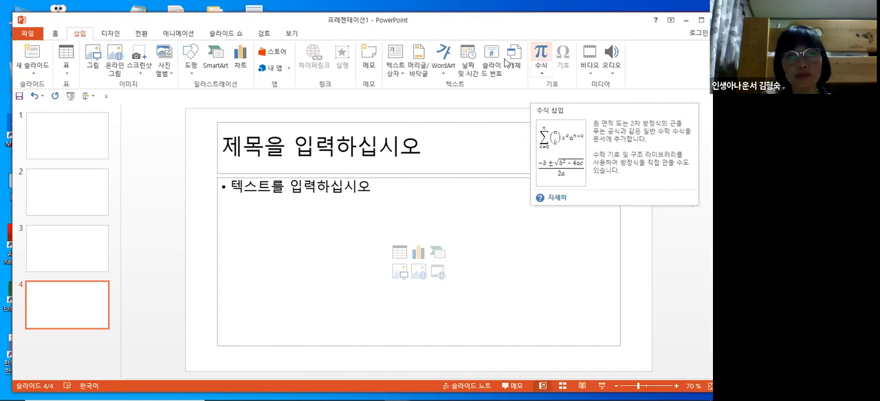
- Try the 슬라이스 and 자연주의 design themes on the whole presentation
left_click(110, 35)
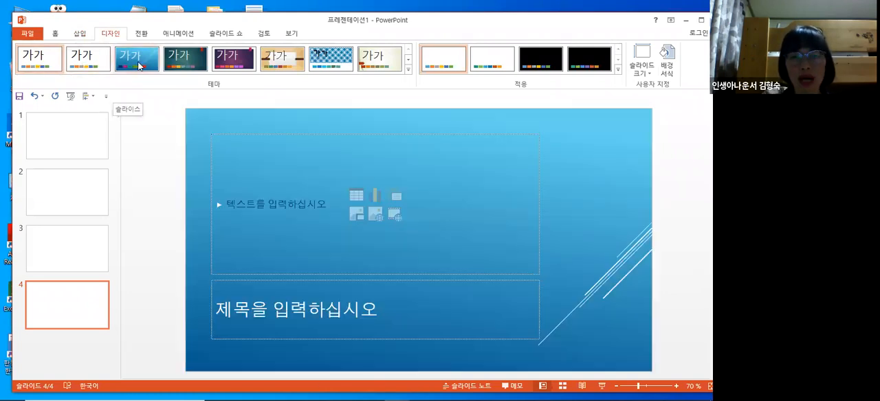
left_click(137, 65)
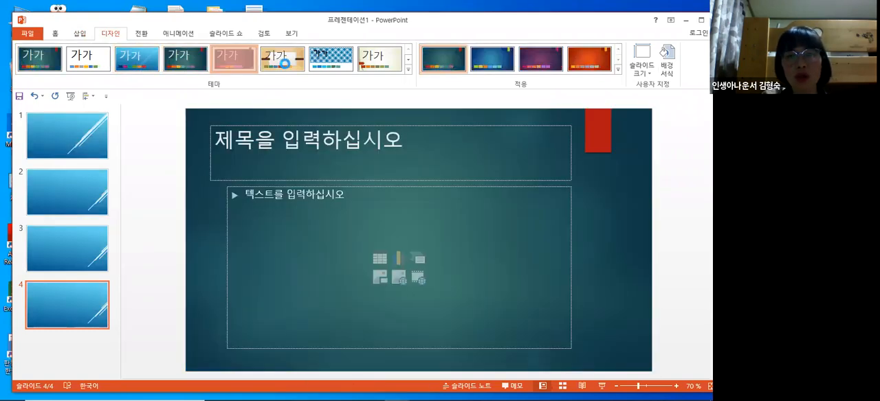
left_click(287, 68)
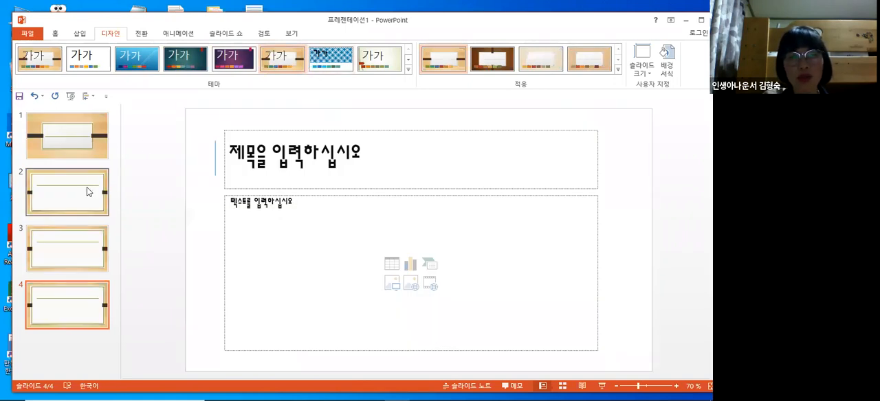
left_click(87, 192)
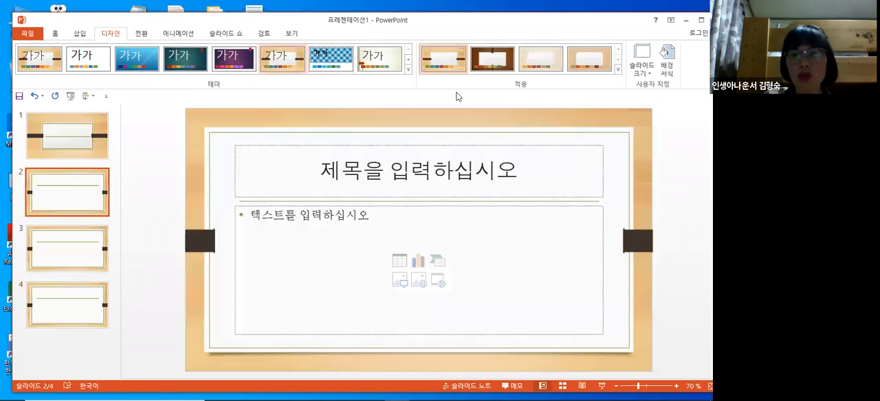
left_click(408, 71)
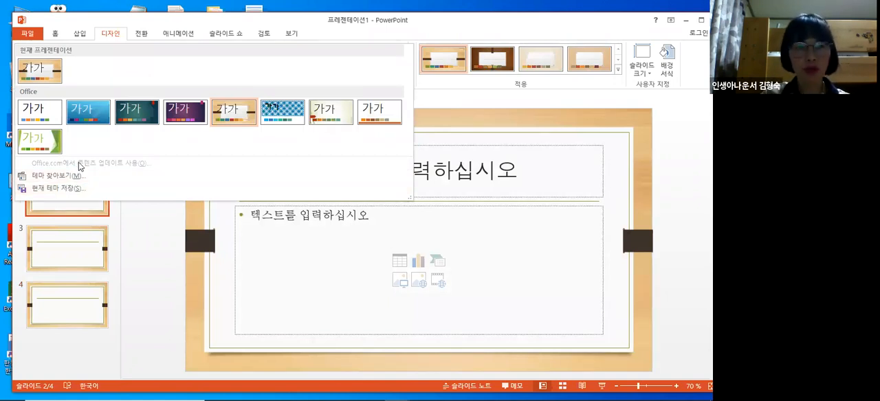
left_click(447, 99)
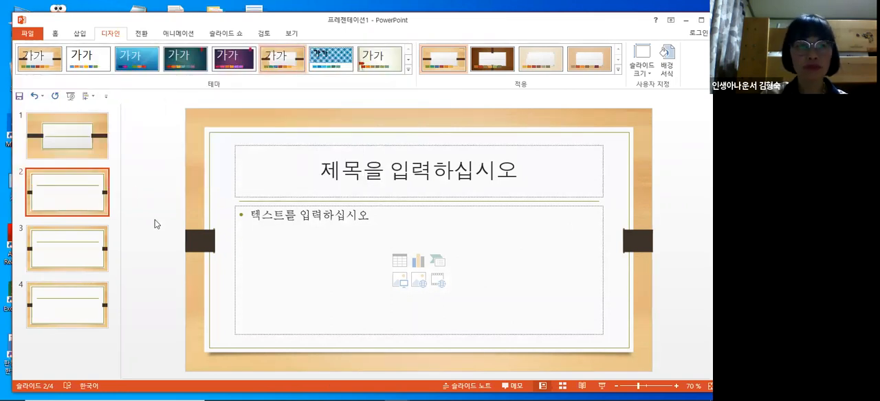
- Apply the 이온(회의실) theme to all slides and change its theme colors to 빨강
left_click(238, 61)
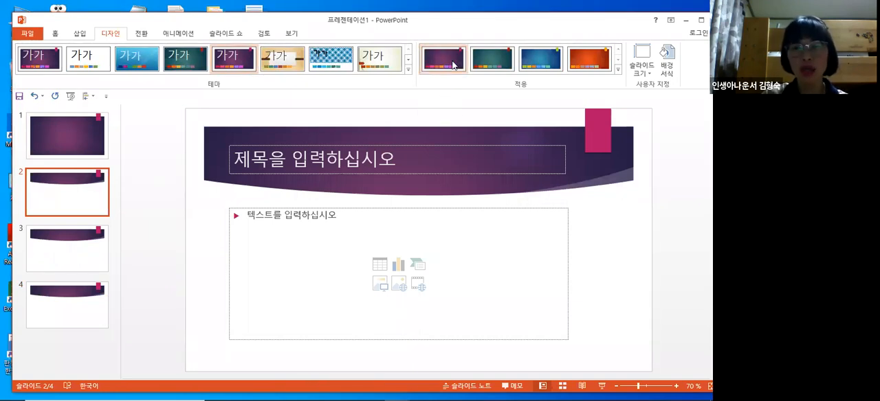
left_click(618, 69)
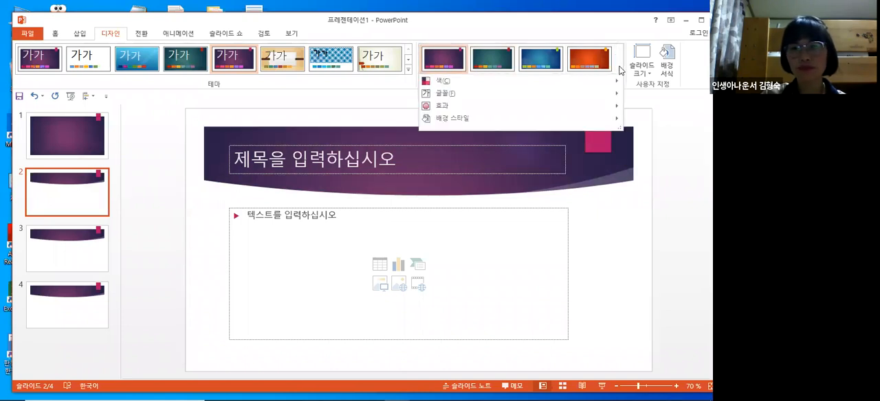
mouse_move(475, 86)
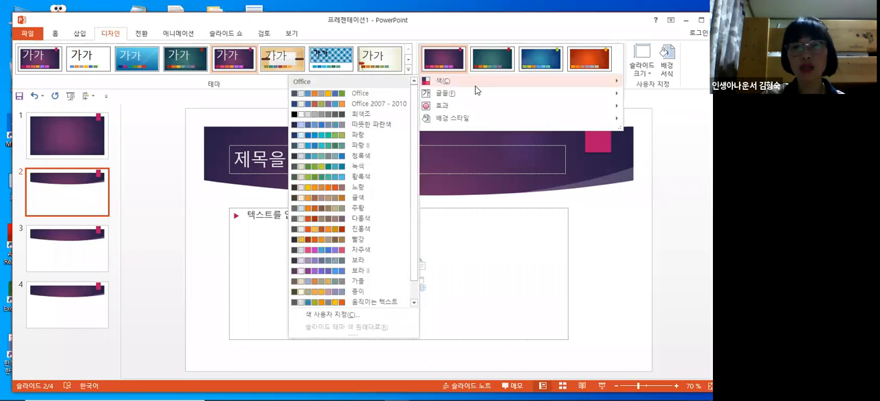
left_click(366, 241)
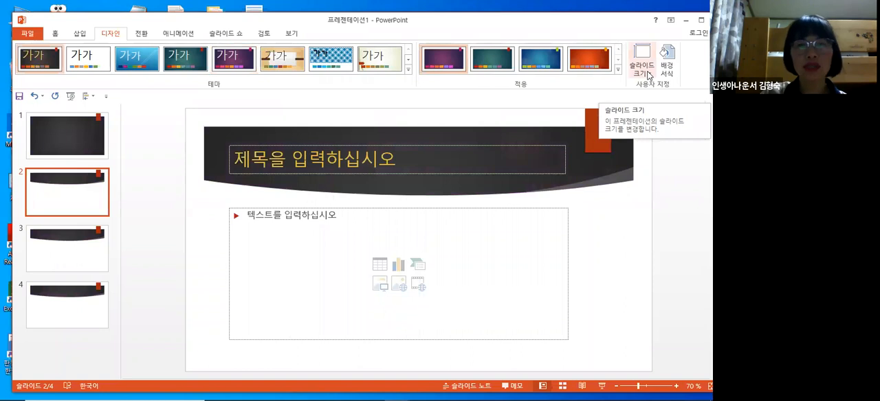
left_click(650, 75)
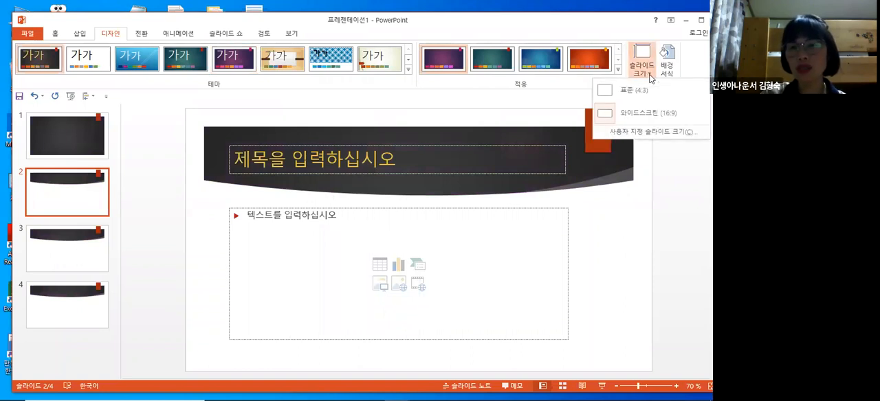
left_click(652, 132)
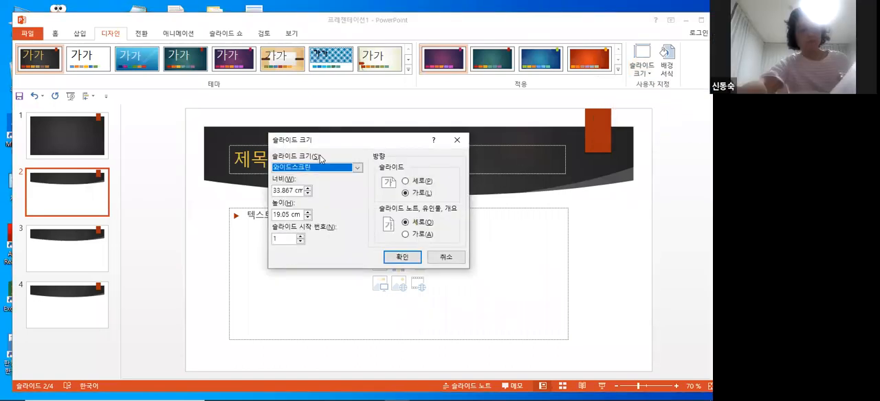
left_click(447, 257)
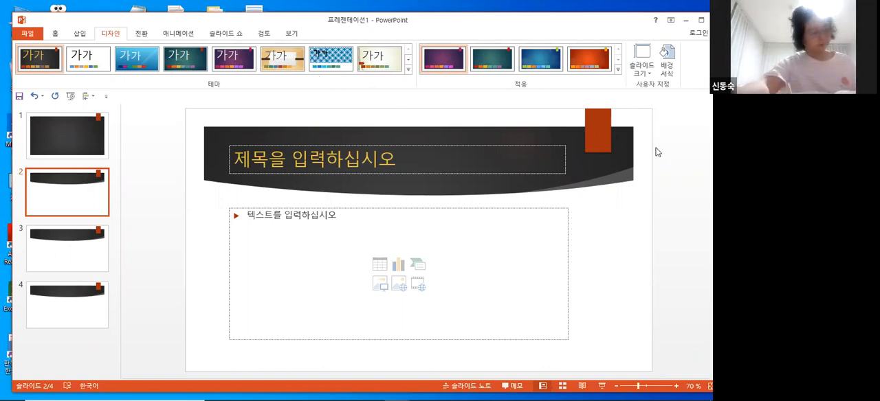
- Format slide 2's background, trying the gradient fill and settling on the picture or texture fill (그림 또는 질감 채우기)
left_click(673, 74)
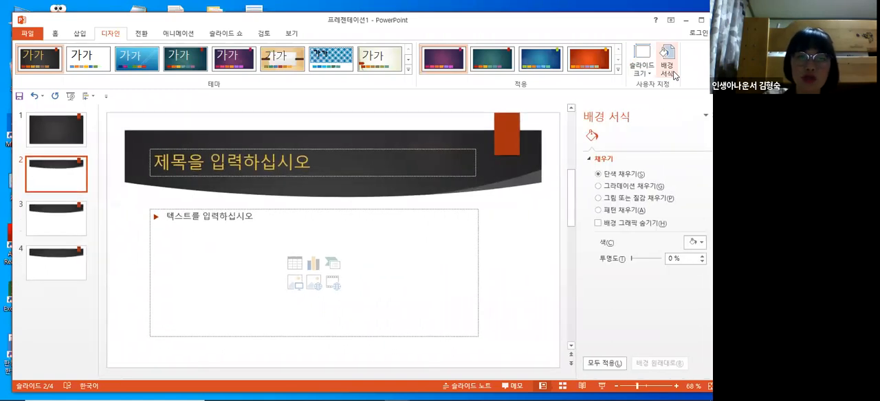
left_click(598, 186)
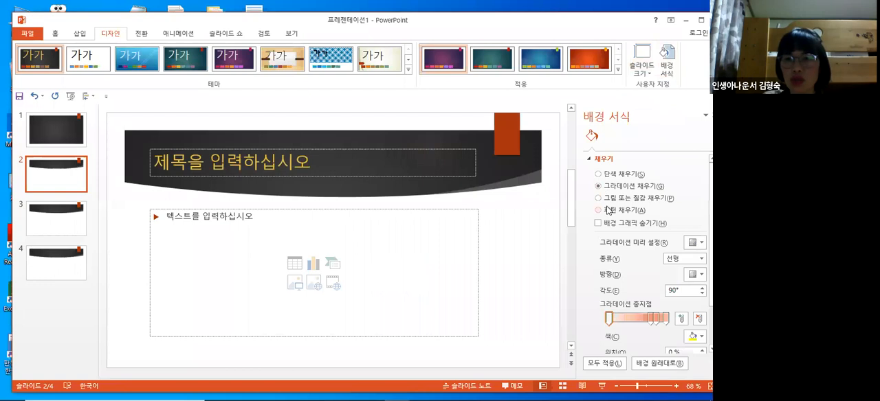
left_click(597, 198)
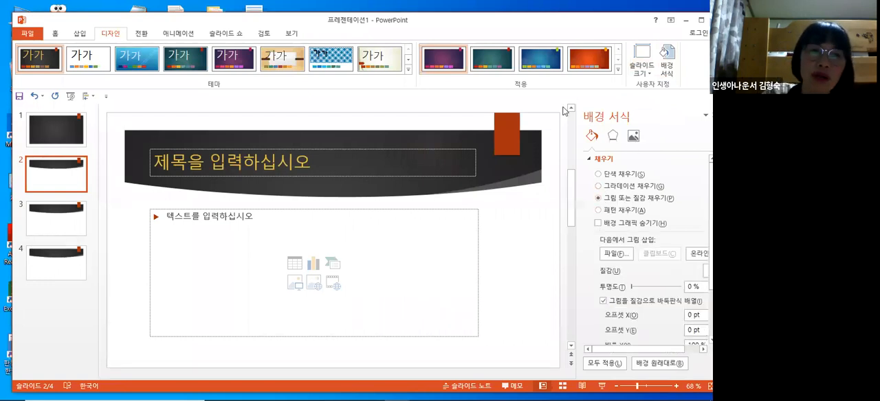
- Try several transition effects on slide 2, starting with 자르기, and settle on 당기기
left_click(141, 38)
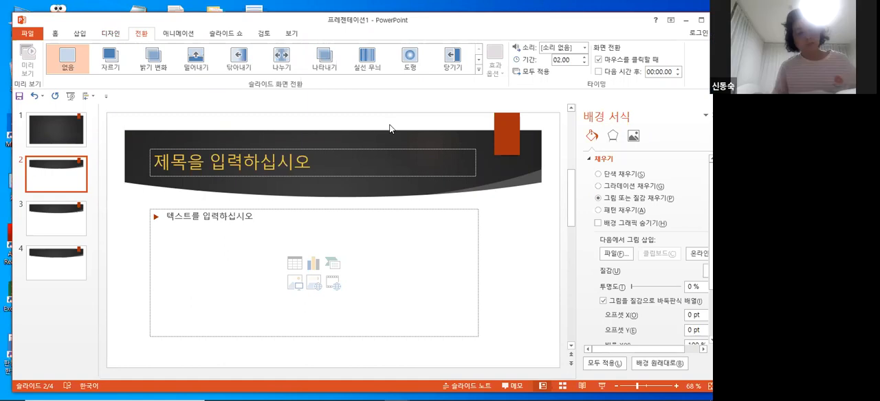
left_click(117, 65)
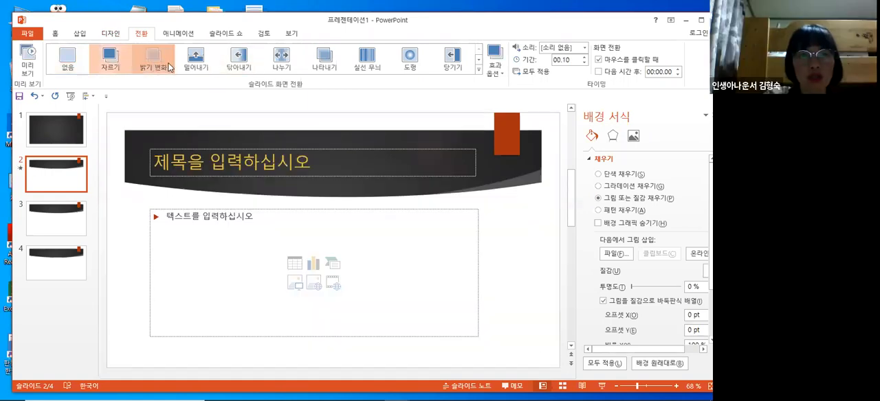
left_click(187, 62)
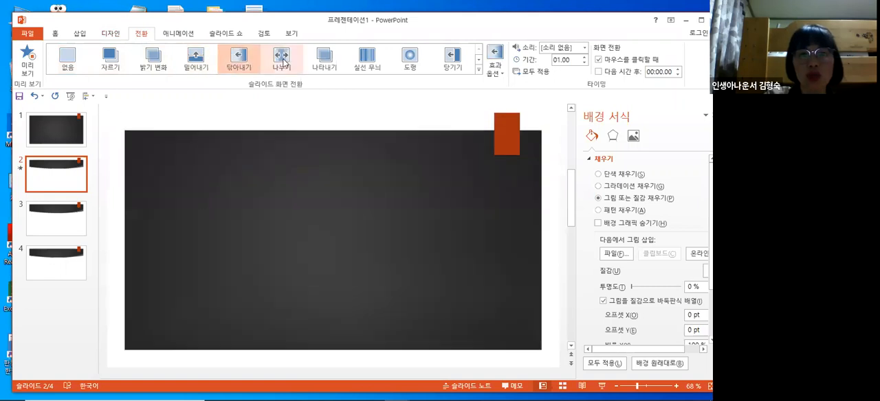
left_click(283, 62)
left_click(334, 63)
left_click(367, 62)
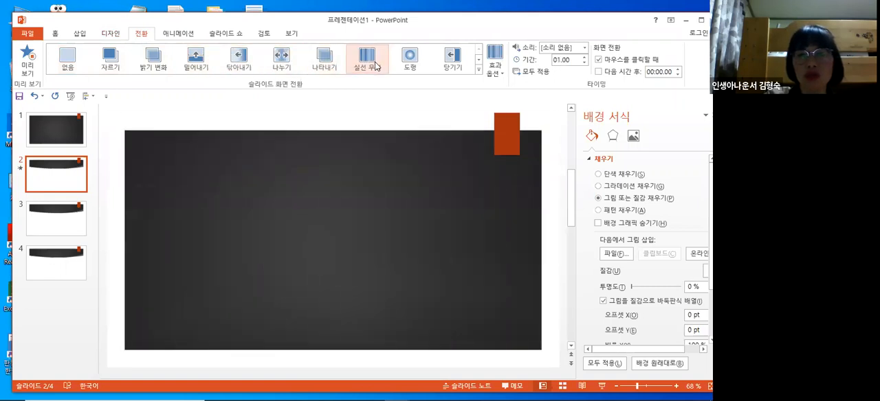
left_click(453, 62)
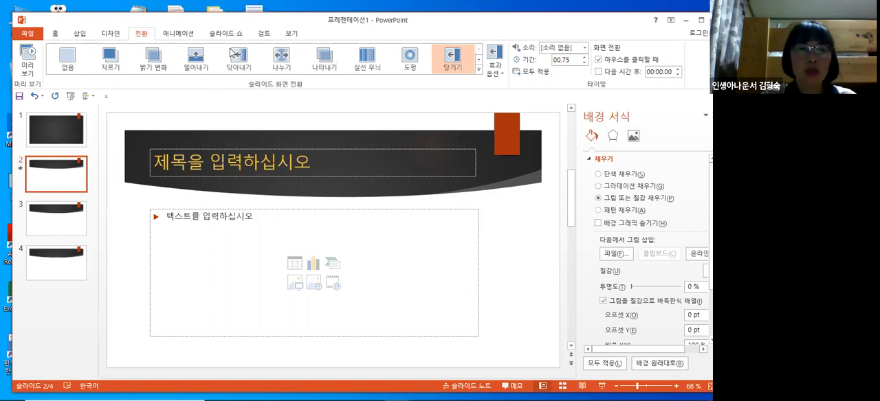
- Try the 나타내기 animation on slide 2's title placeholder and settle on 날아오기
left_click(180, 39)
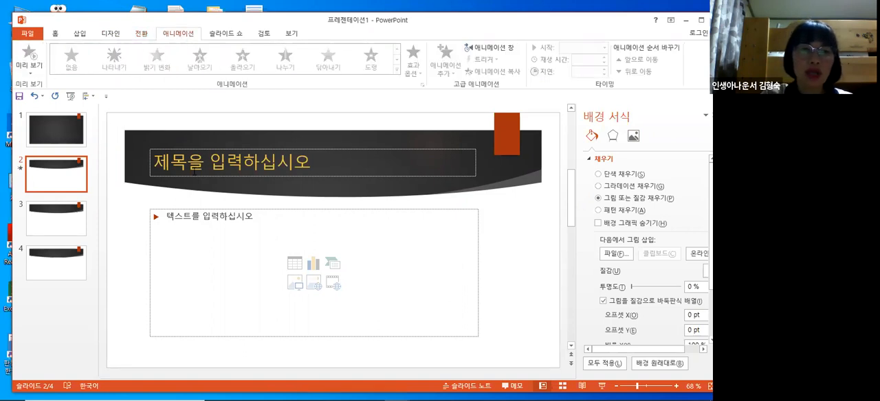
left_click(141, 181)
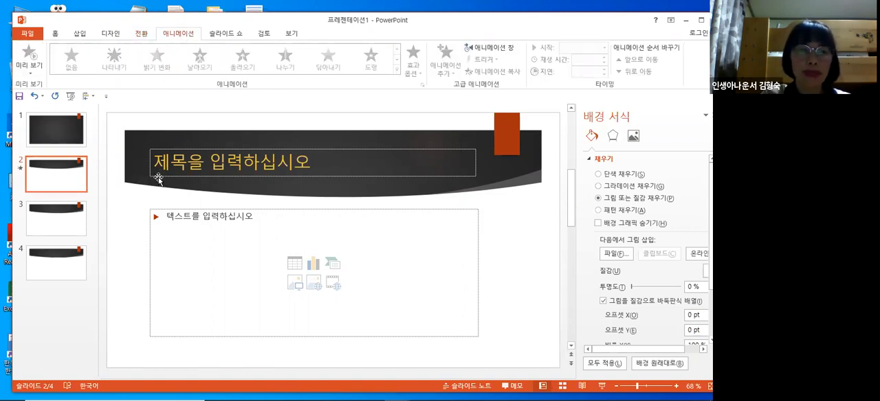
left_click(159, 178)
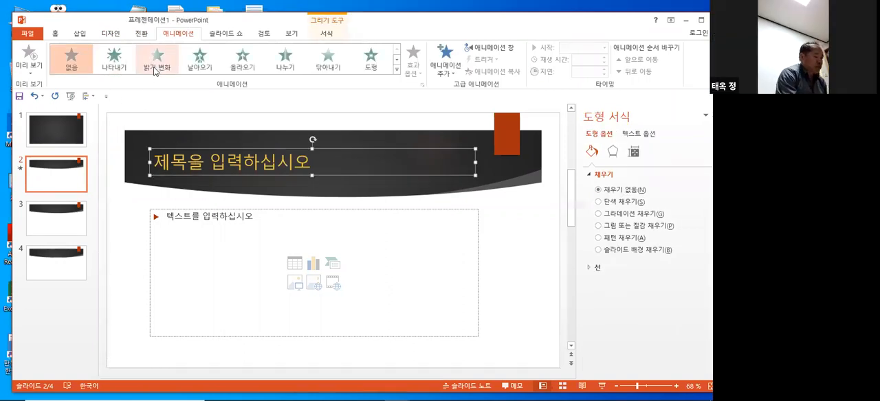
left_click(118, 67)
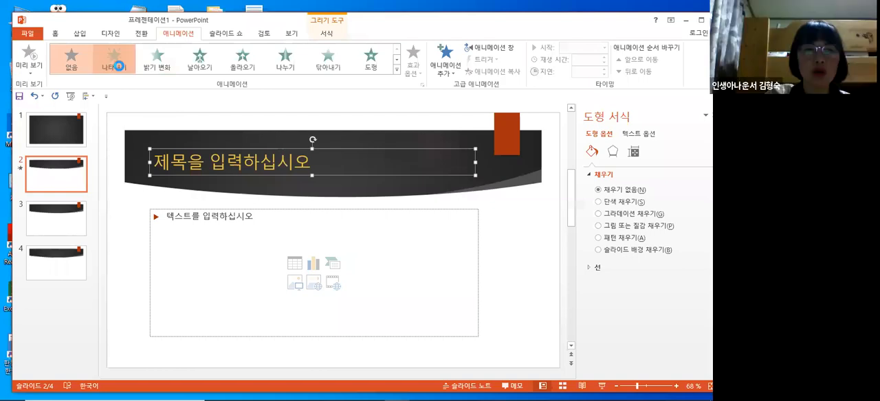
left_click(203, 62)
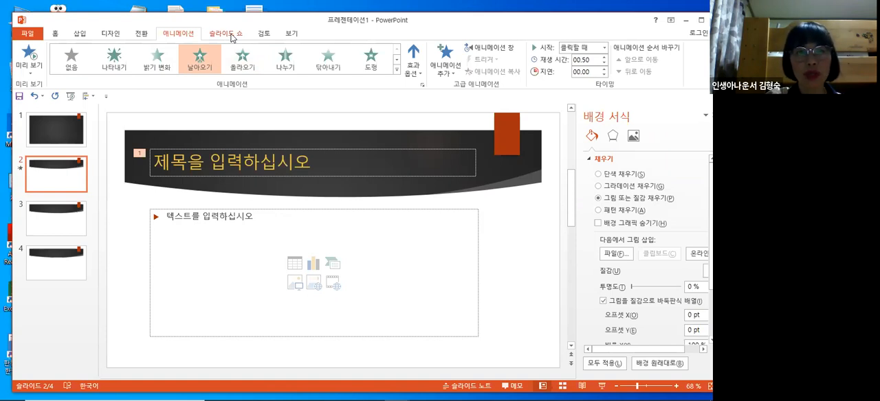
- Try showing and hiding the ruler (눈금자), gridlines (눈금선) and guides (안내선) on slide 2
left_click(231, 36)
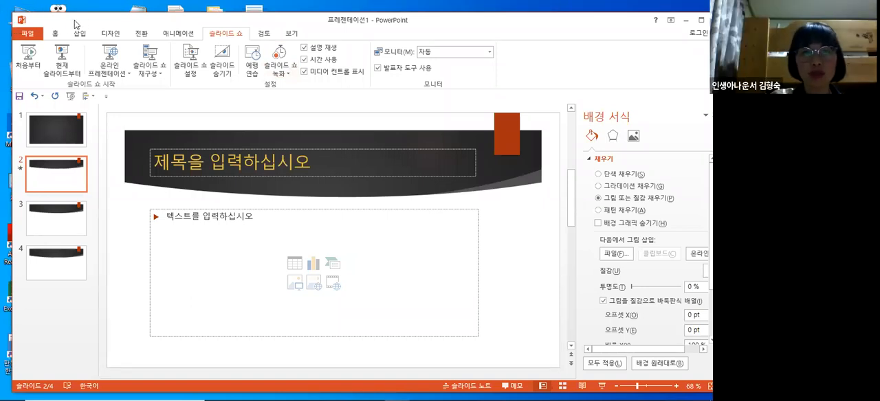
left_click(266, 35)
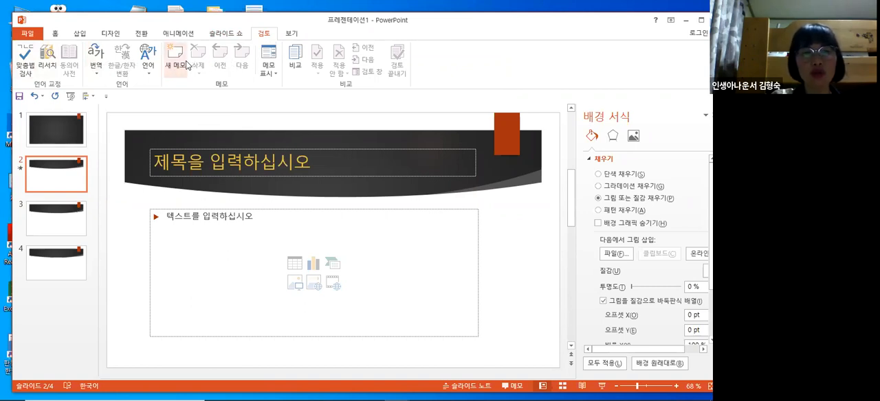
left_click(293, 36)
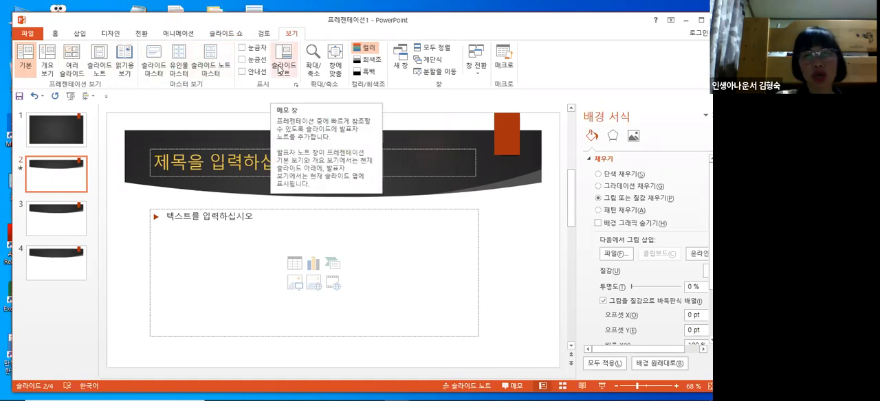
left_click(242, 48)
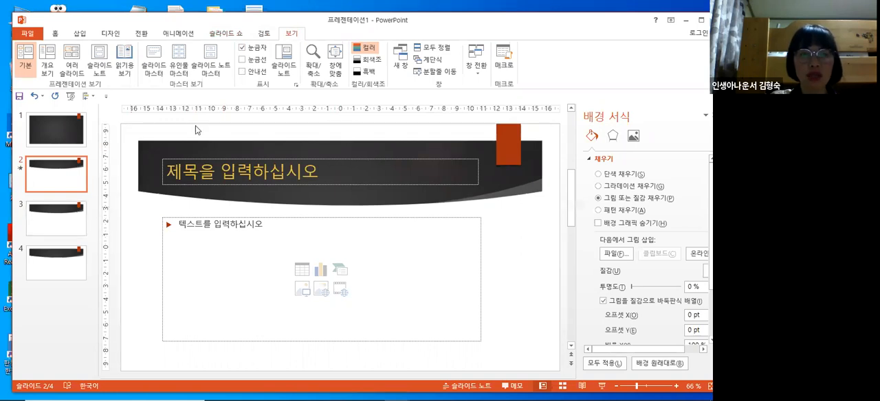
left_click(242, 61)
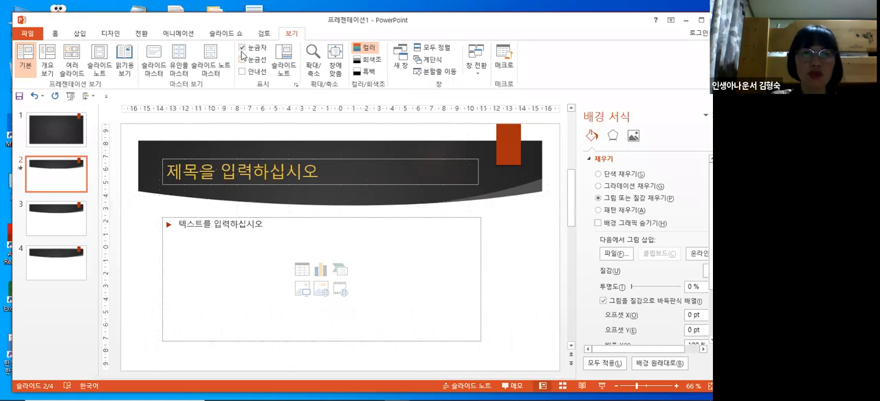
left_click(242, 48)
left_click(242, 71)
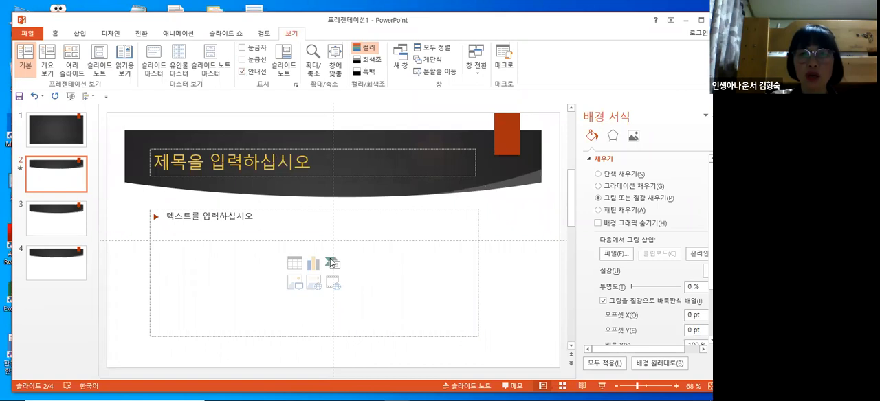
left_click(241, 72)
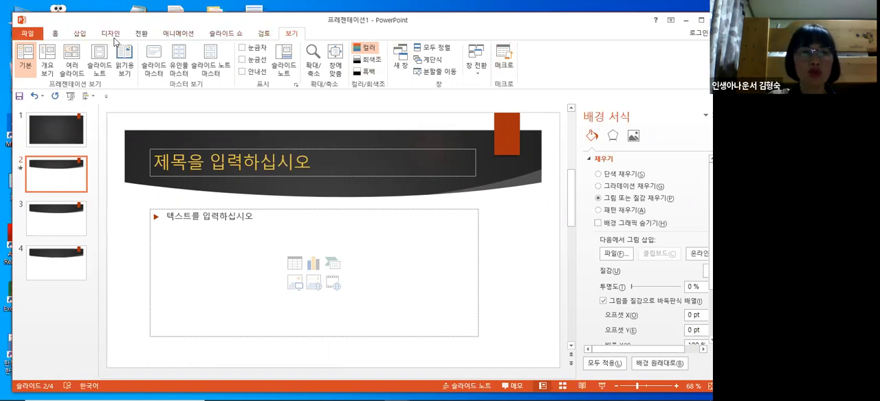
left_click(267, 34)
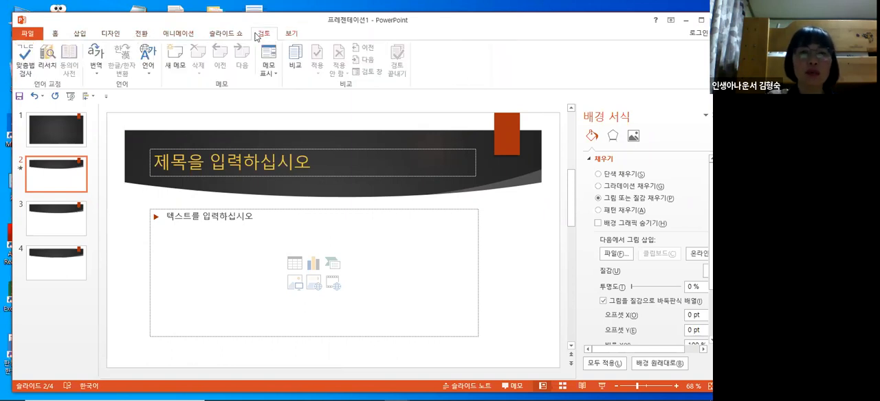
left_click(226, 33)
left_click(185, 35)
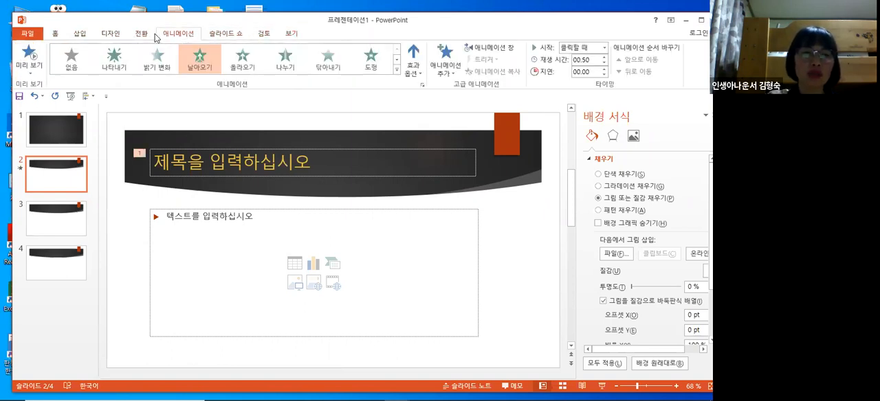
left_click(141, 35)
left_click(116, 39)
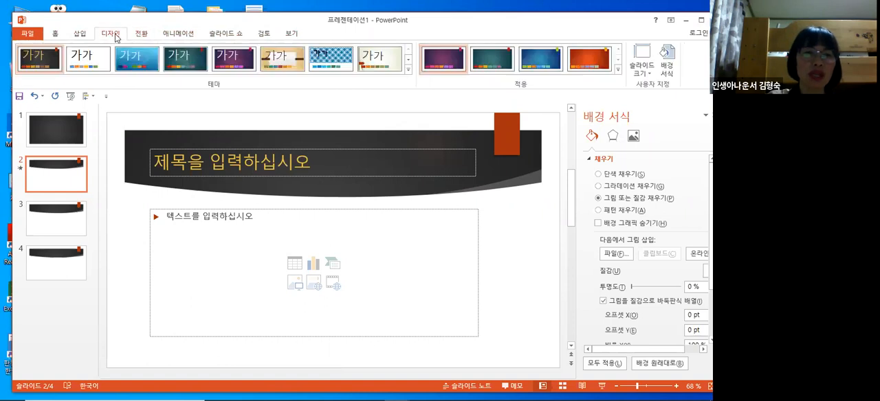
left_click(82, 40)
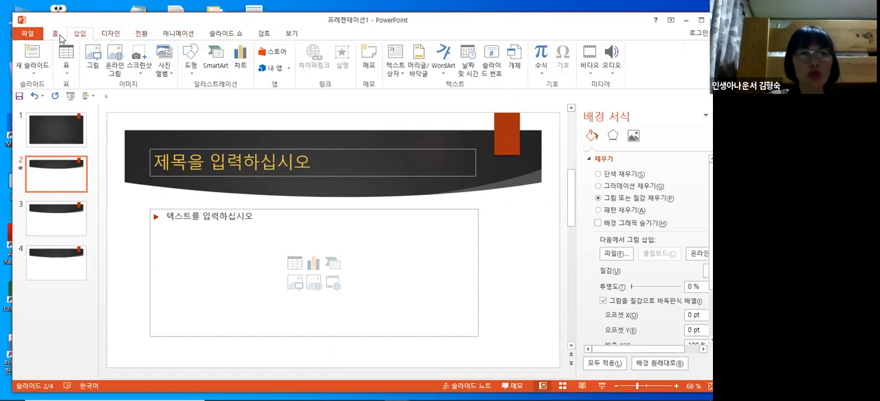
left_click(56, 36)
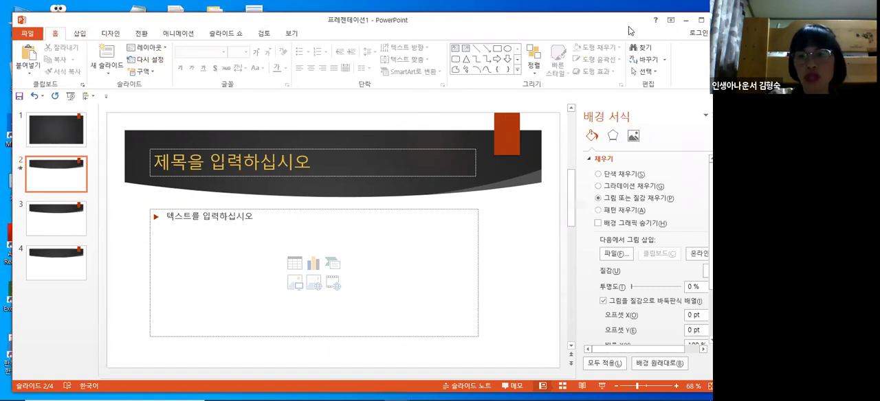
- Start closing the unsaved presentation and cancel at the save prompt to keep it open
left_click_drag(577, 20, 527, 11)
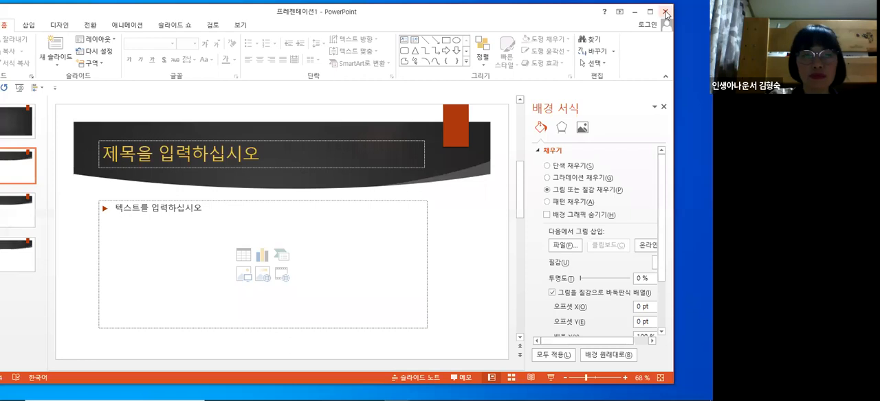
left_click(665, 13)
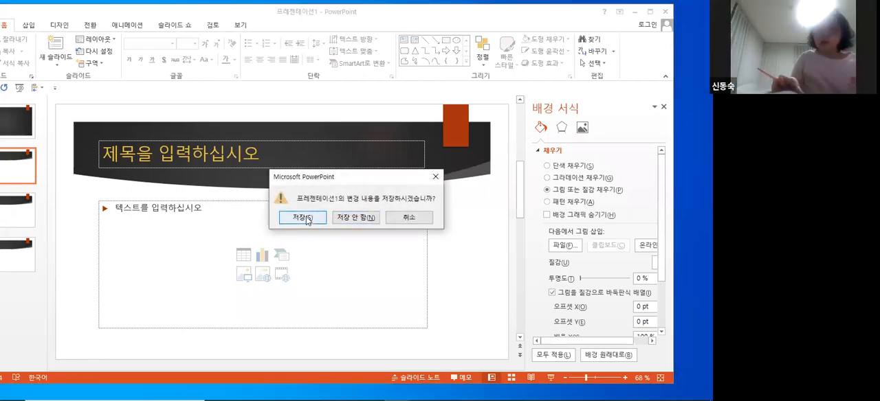
left_click(418, 220)
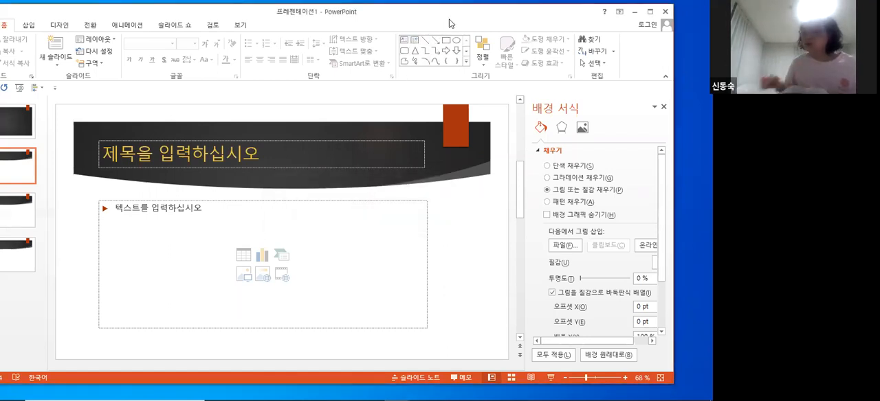
- Review the available insert, design, transition, animation, slide show, proofing and view commands
left_click_drag(449, 24, 502, 19)
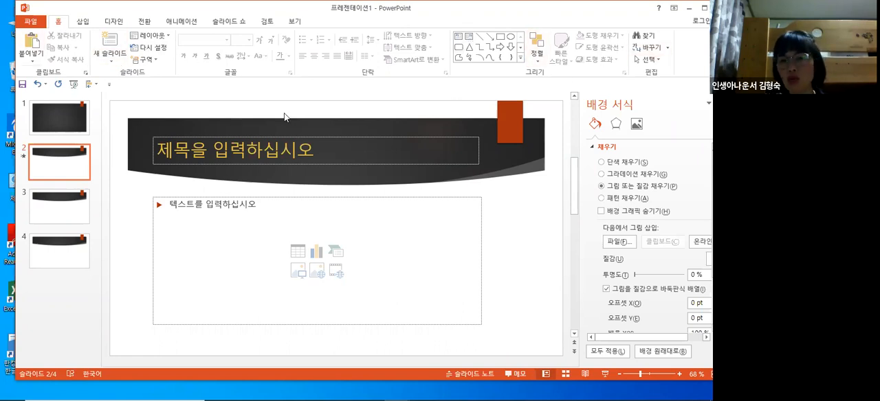
left_click(82, 22)
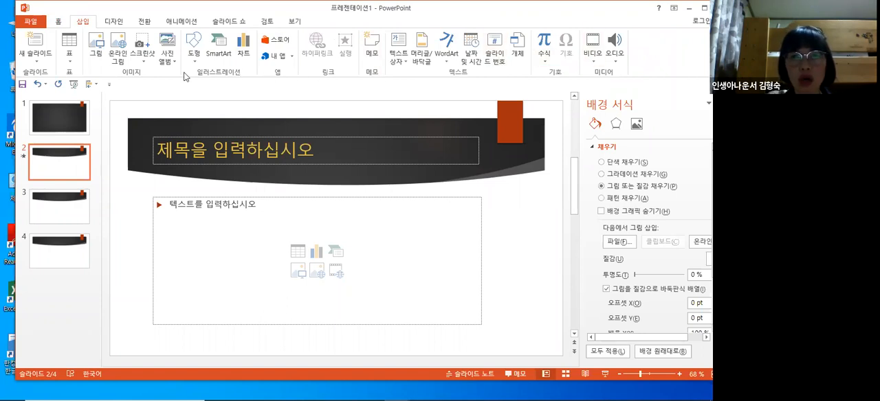
left_click(113, 21)
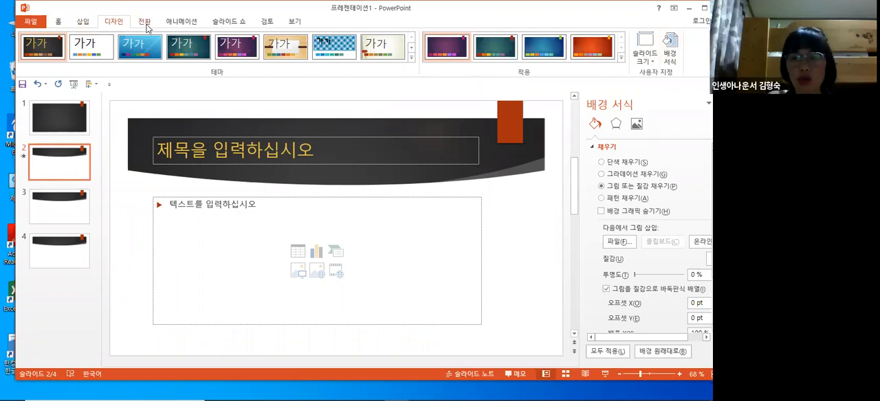
left_click(145, 22)
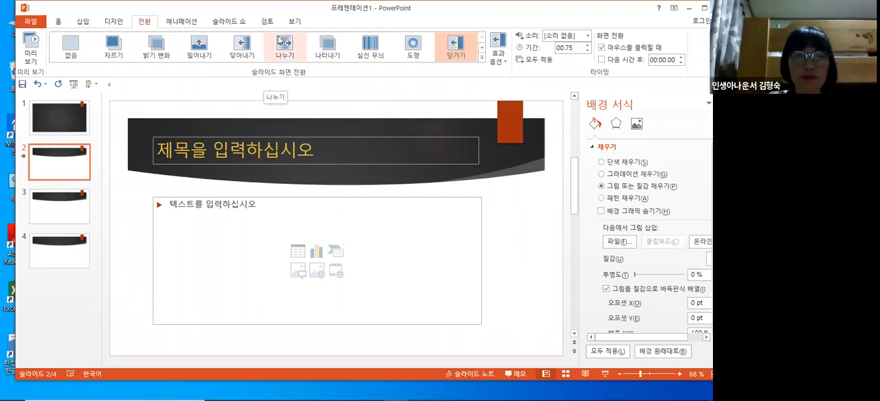
left_click(184, 22)
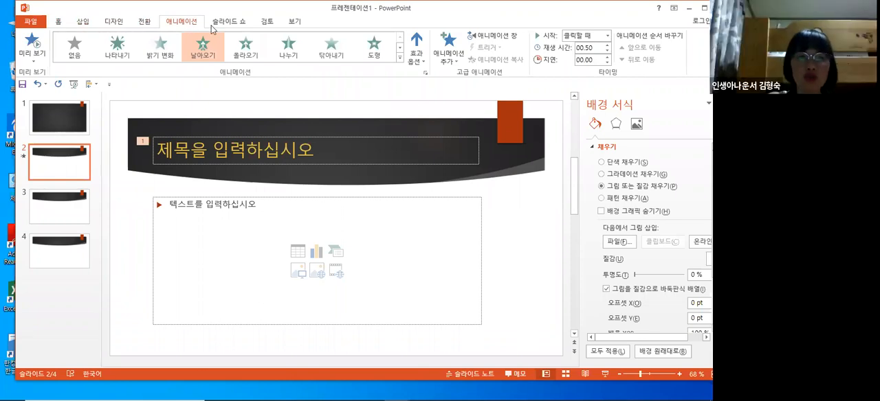
left_click(241, 22)
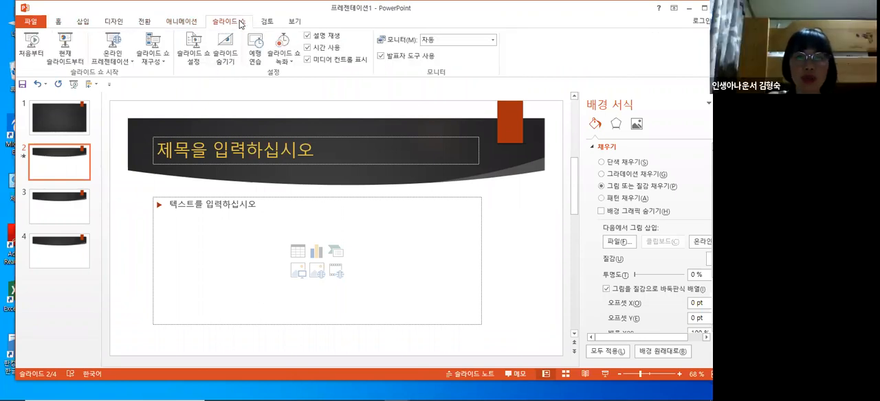
left_click(265, 24)
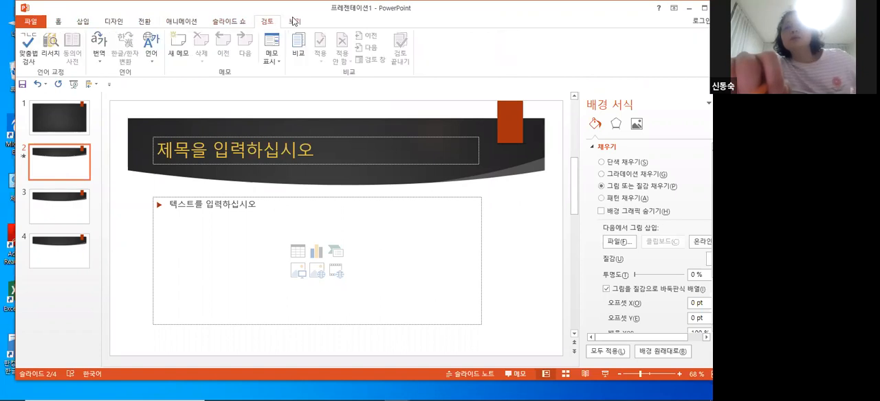
left_click(294, 23)
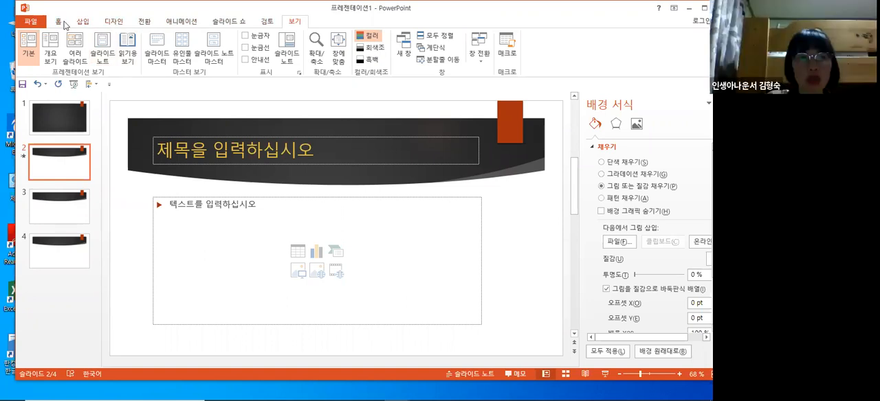
left_click(195, 24)
left_click(220, 24)
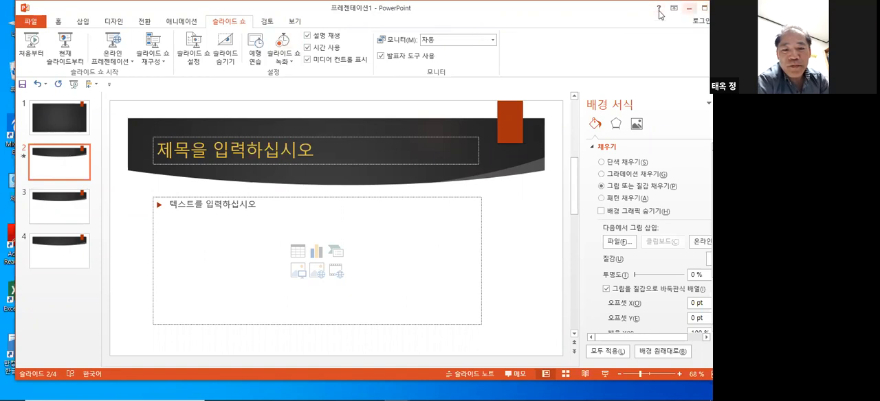
- Try closing the presentation again, cancel the save prompt, and reposition the window to reach the file commands
left_click_drag(681, 16, 593, 27)
left_click(631, 19)
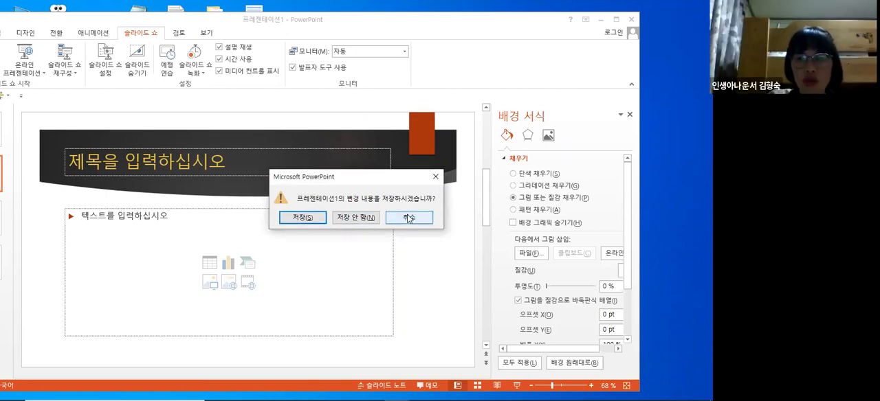
key("Escape")
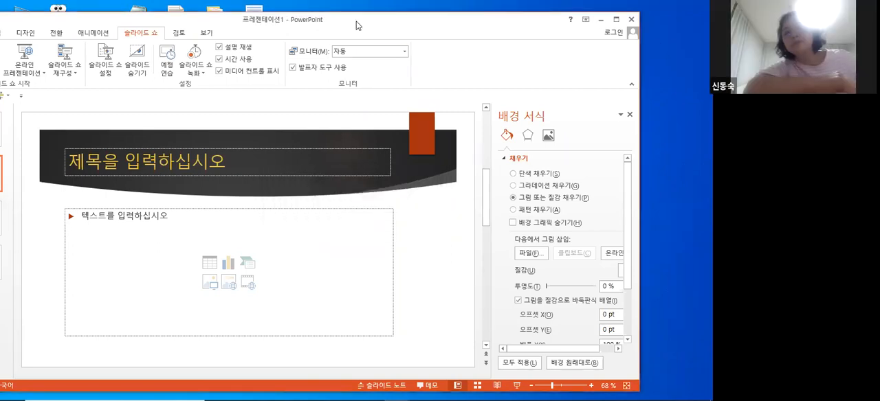
double_click(416, 18)
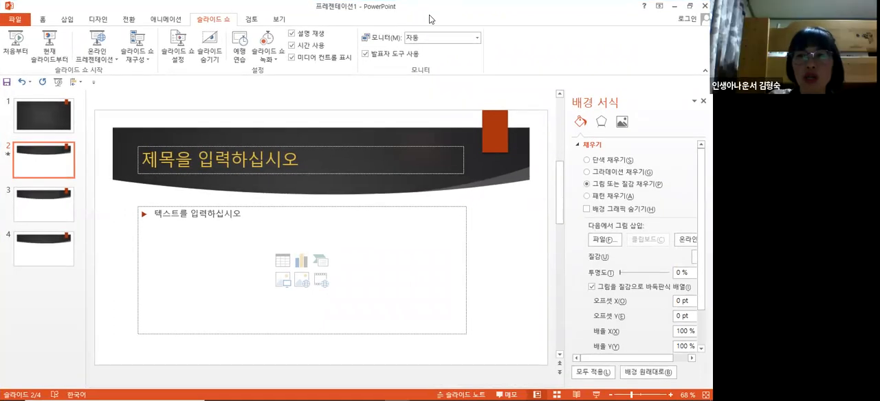
left_click_drag(428, 15, 431, 19)
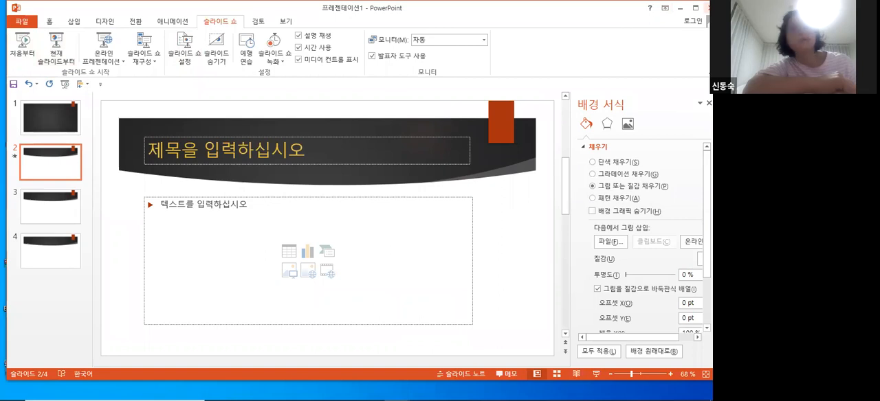
- Start saving the presentation under a new name and choose the ppt folder on the desktop (바탕 화면) as its location
left_click(22, 22)
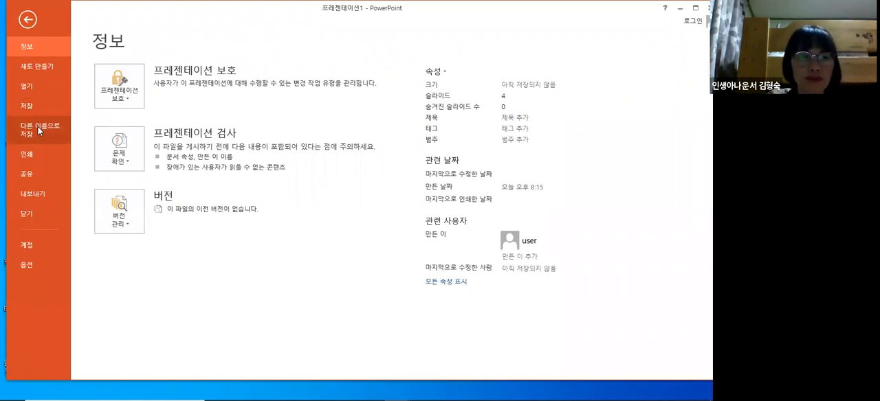
left_click(37, 128)
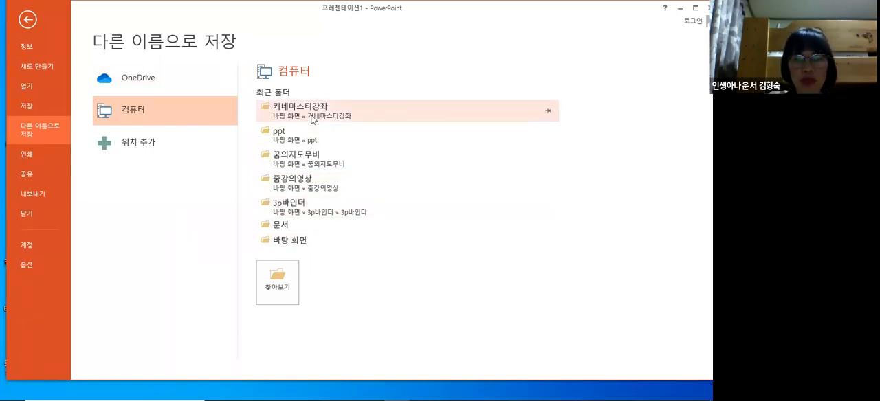
left_click(282, 136)
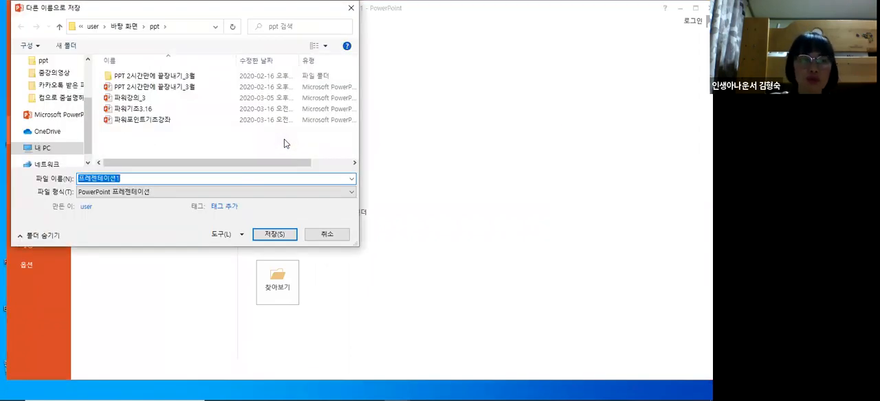
left_click(351, 7)
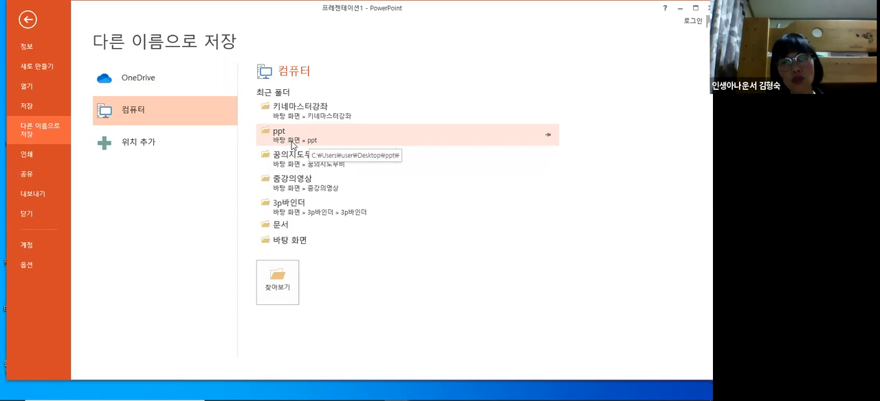
left_click(288, 287)
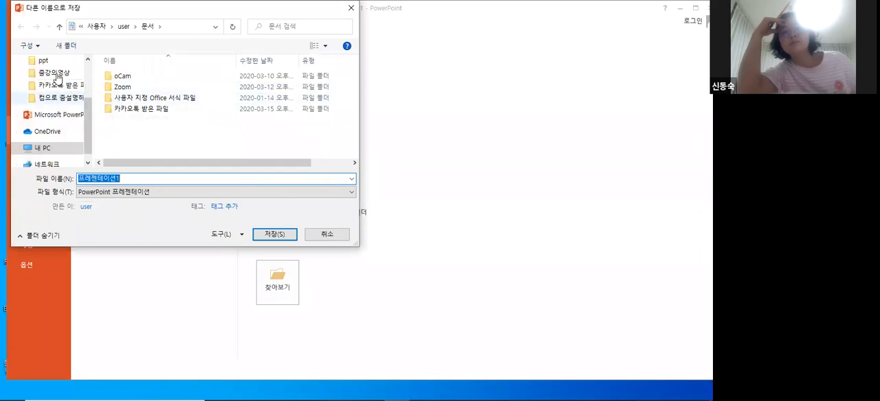
left_click(46, 61)
left_click(49, 74)
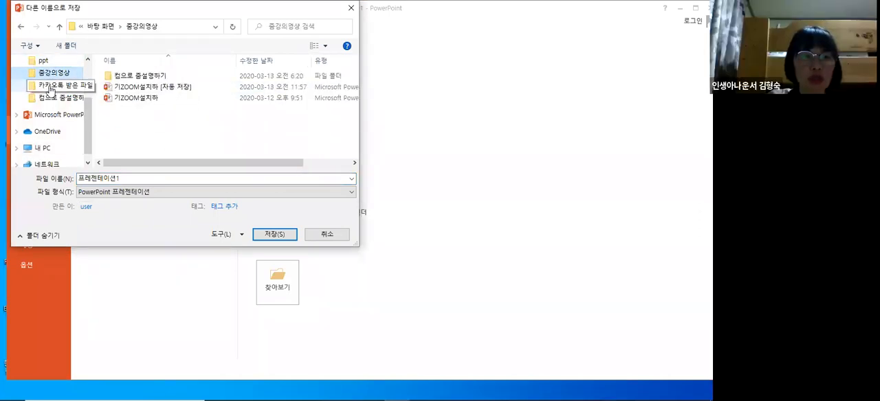
left_click(51, 86)
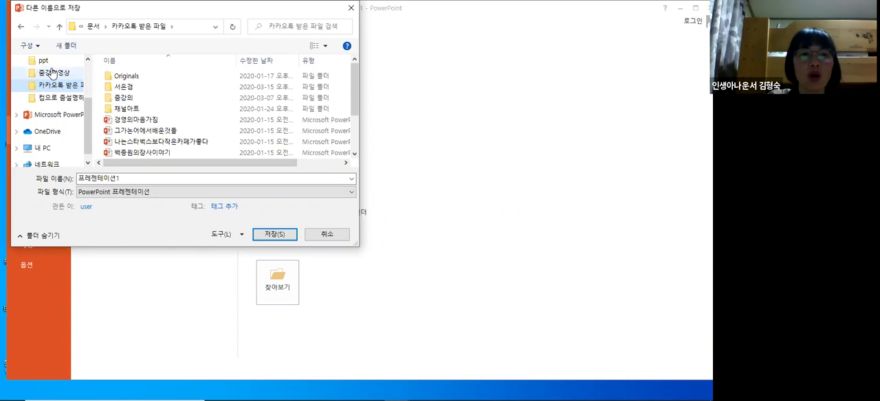
left_click(46, 61)
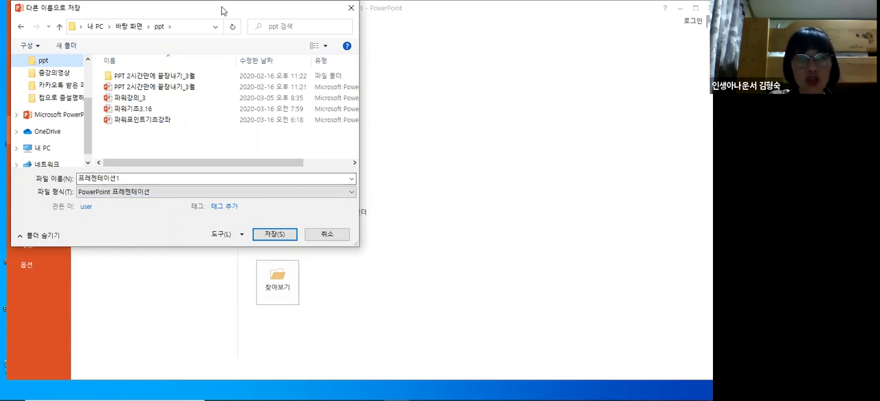
left_click_drag(221, 8, 226, 71)
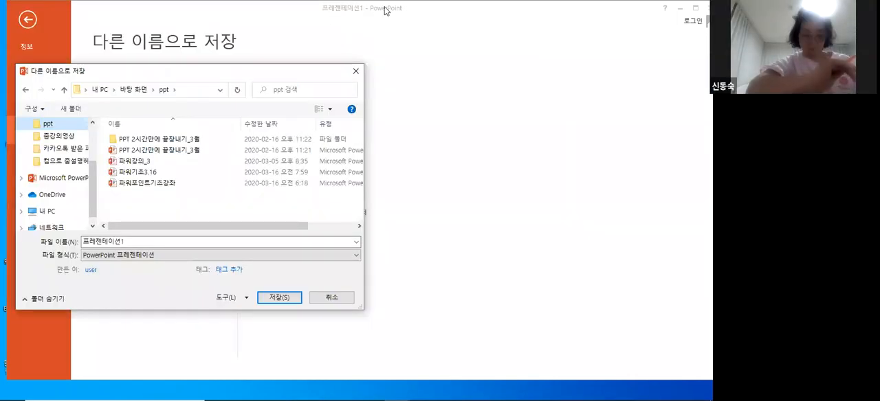
- Save the presentation with the file name 연습 and close it
double_click(149, 242)
left_click(150, 242)
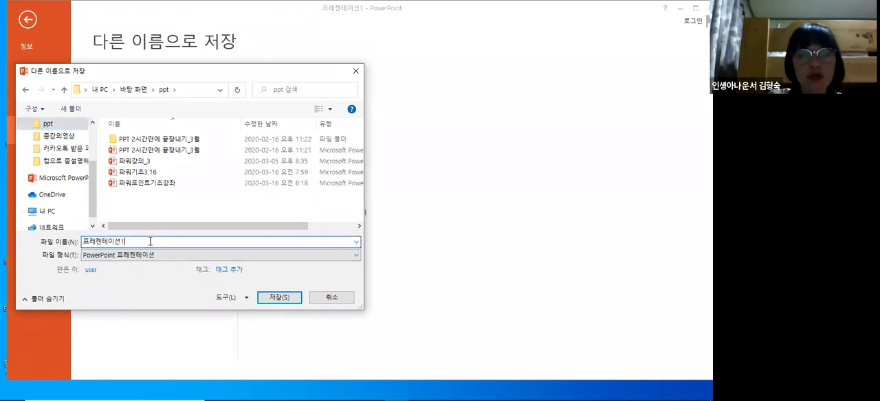
key("BackSpace")
key("BackSpace")
key("BackSpace")
key("BackSpace")
key("BackSpace")
key("BackSpace")
key("BackSpace")
key("BackSpace")
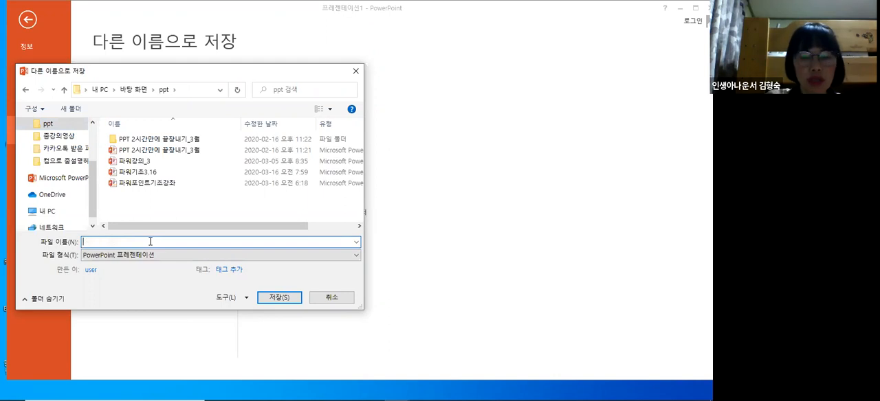
type("연습")
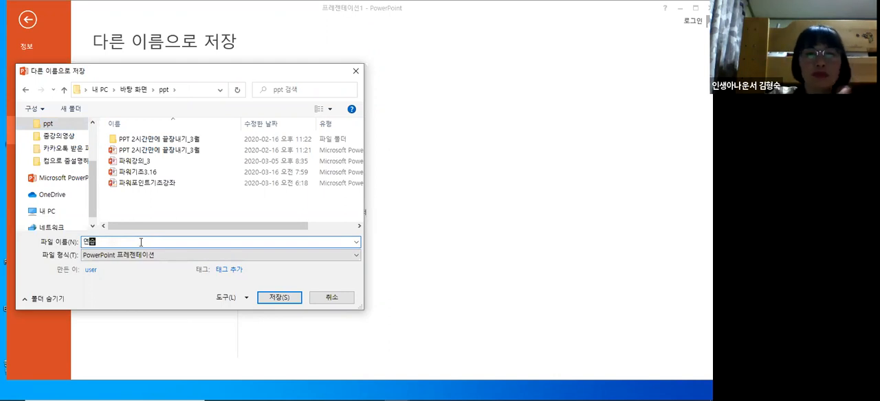
left_click(272, 297)
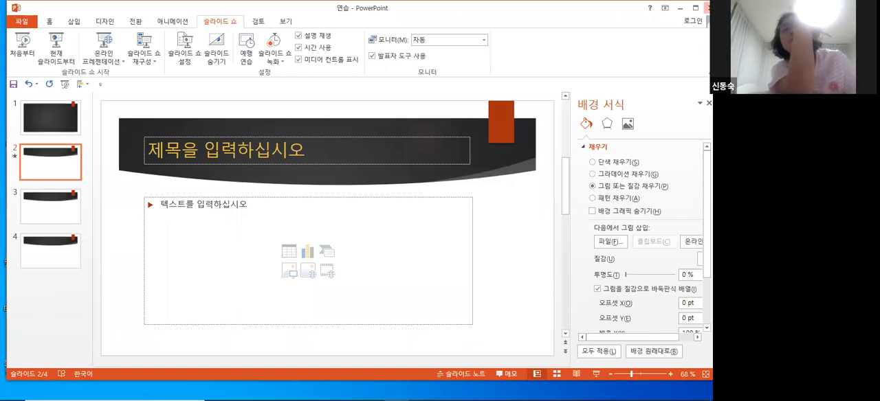
left_click(705, 5)
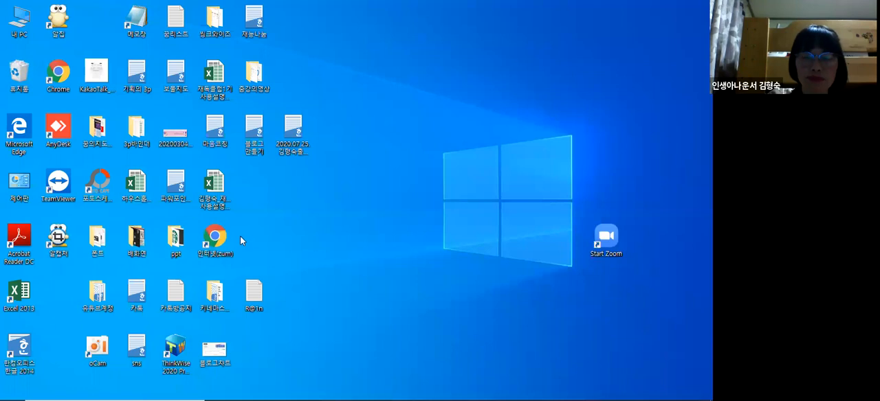
mouse_move(42, 390)
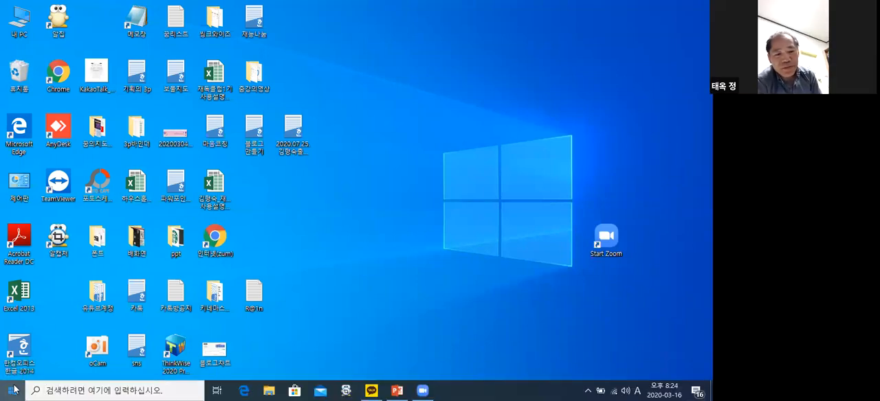
left_click(13, 390)
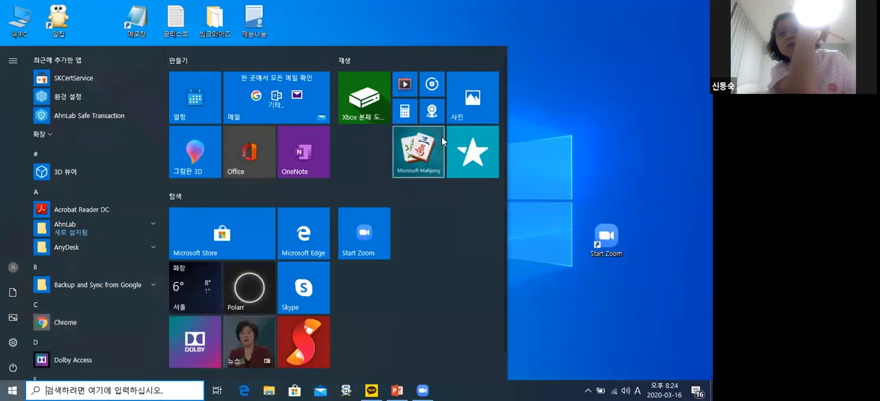
left_click(489, 99)
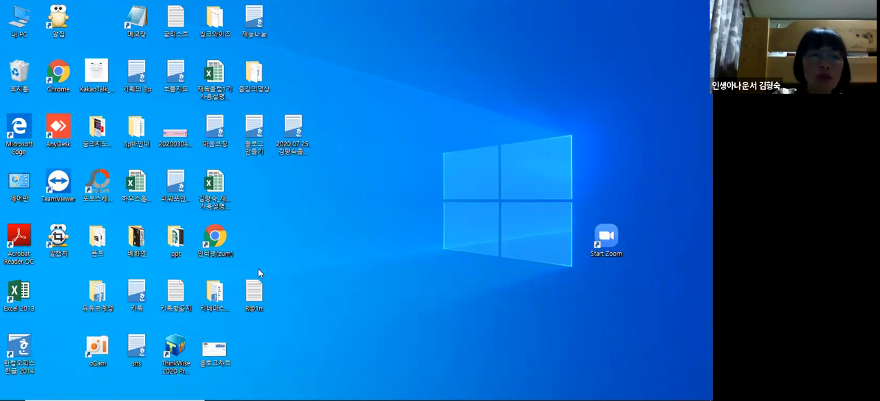
mouse_move(1, 386)
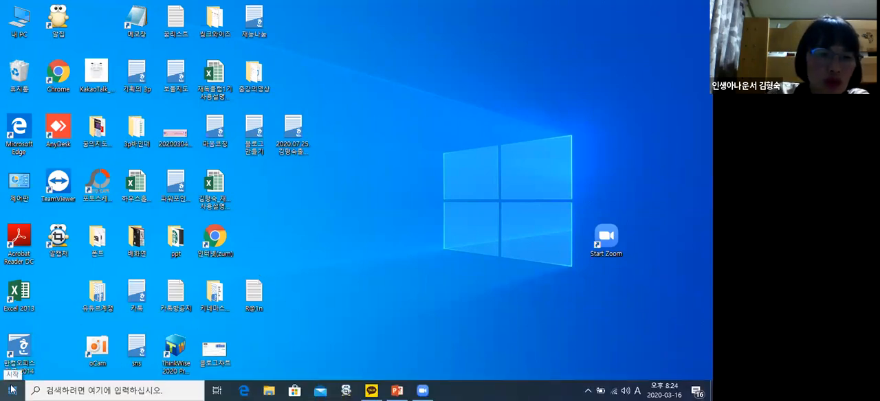
key("super")
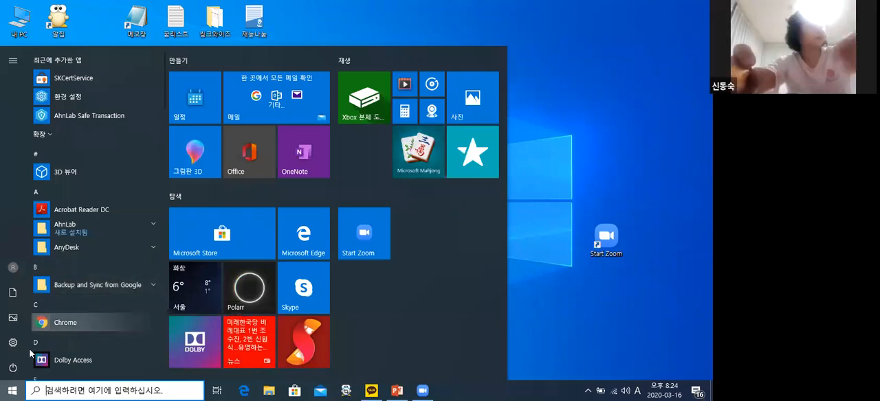
left_click(11, 390)
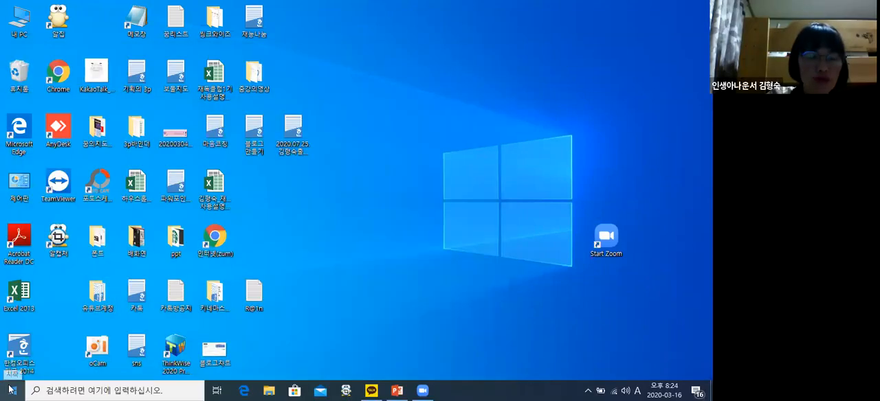
- Launch PowerPoint 2013 from the Microsoft Office 2013 program group and close its start window
left_click(11, 390)
scroll(106, 235, "down", 5)
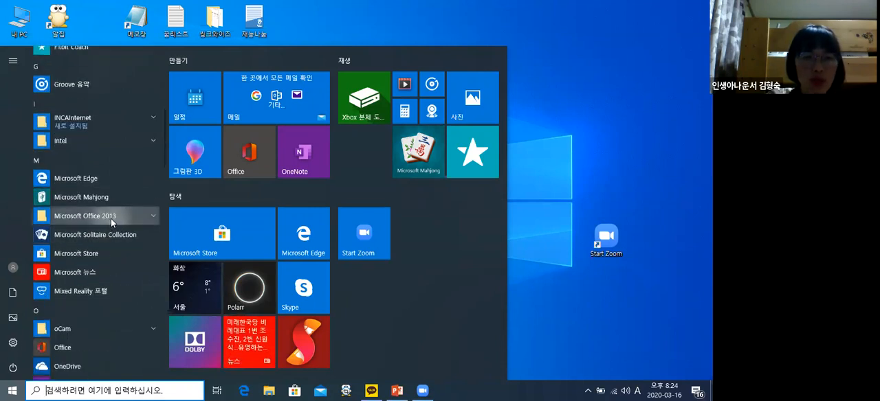
left_click(110, 219)
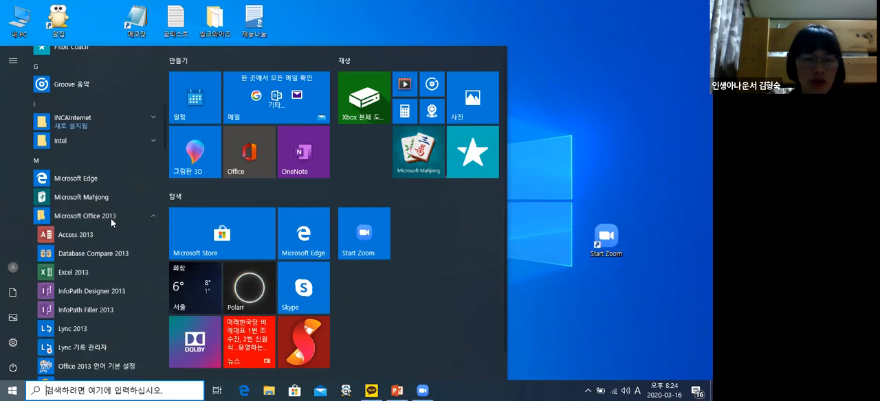
scroll(74, 261, "down", 5)
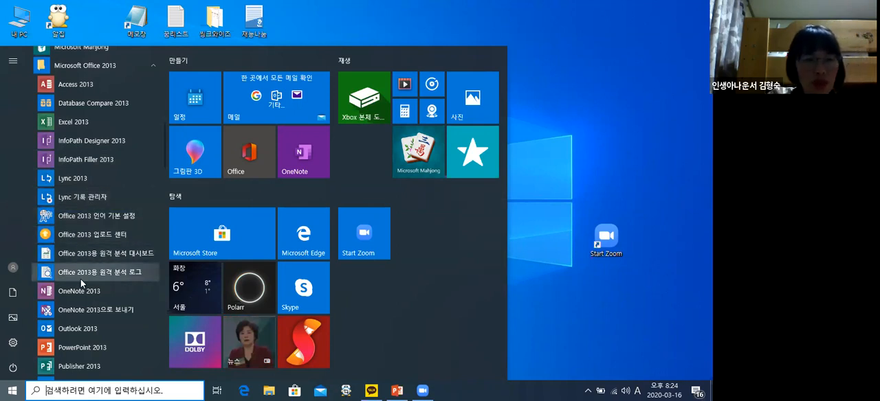
scroll(80, 279, "down", 2)
scroll(81, 279, "down", 2)
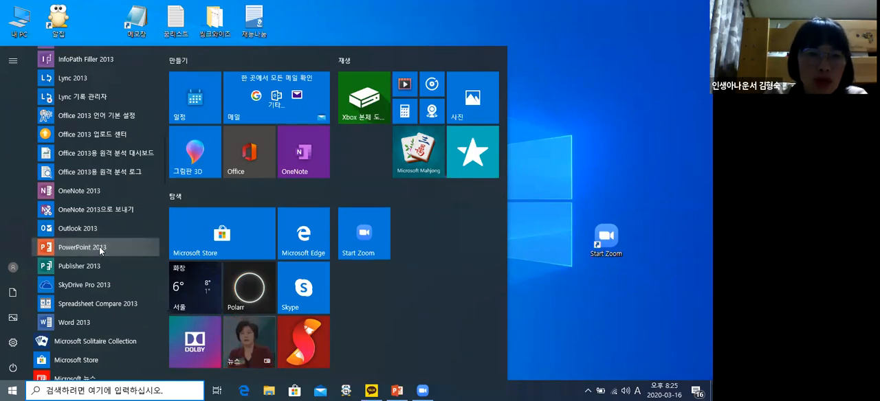
left_click(99, 246)
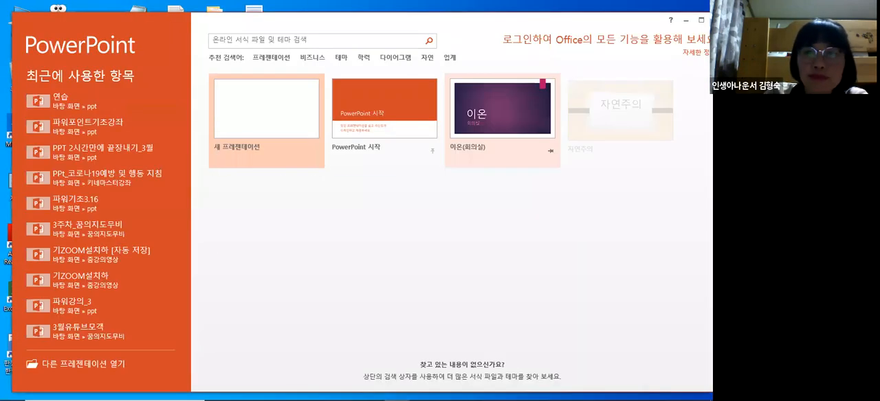
left_click_drag(627, 32, 553, 39)
left_click(642, 28)
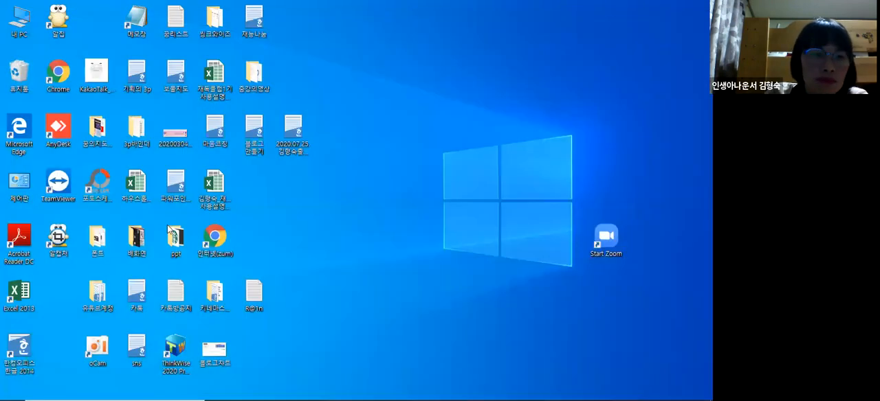
- Pin PowerPoint 2013 from the Microsoft Office 2013 program group to the Windows Start screen
left_click(12, 389)
right_click(66, 306)
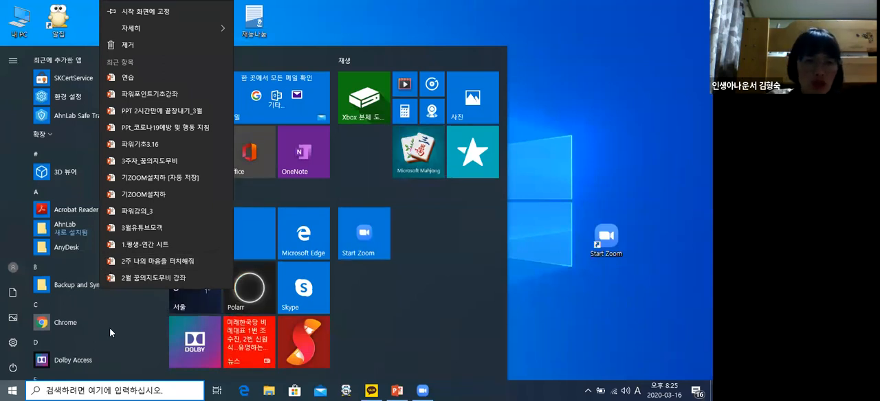
left_click(109, 303)
scroll(109, 304, "down", 5)
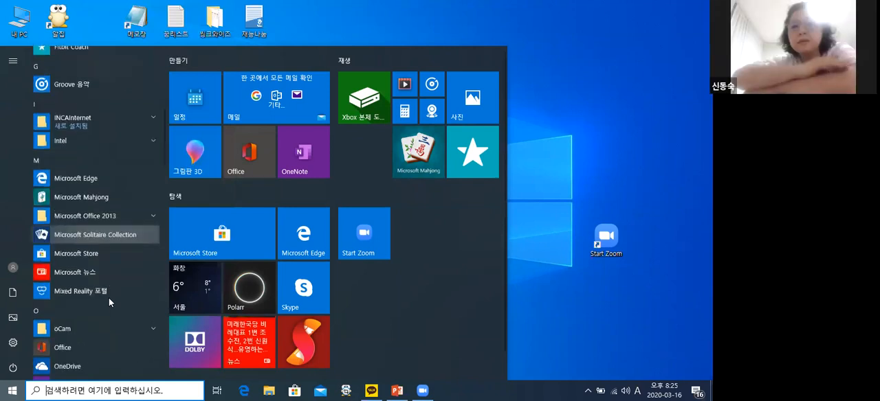
scroll(109, 298, "down", 1)
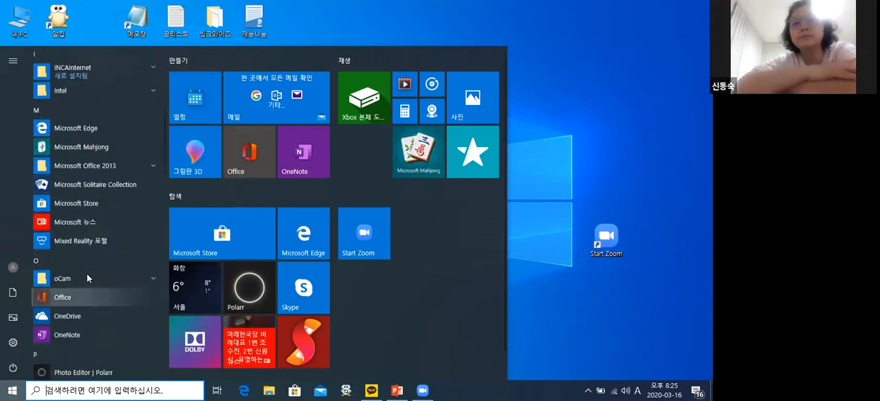
left_click(117, 171)
scroll(103, 220, "down", 3)
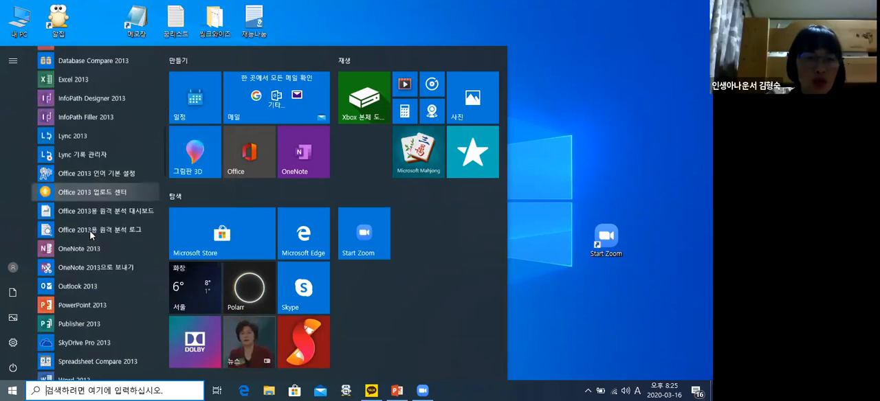
scroll(89, 237, "down", 1)
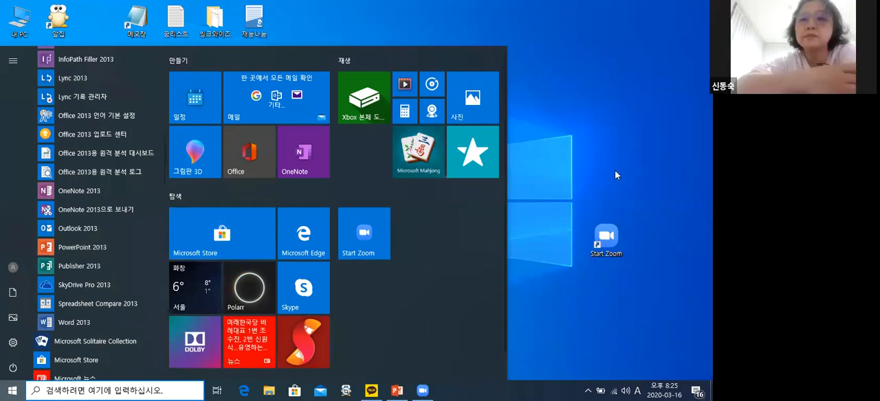
right_click(121, 250)
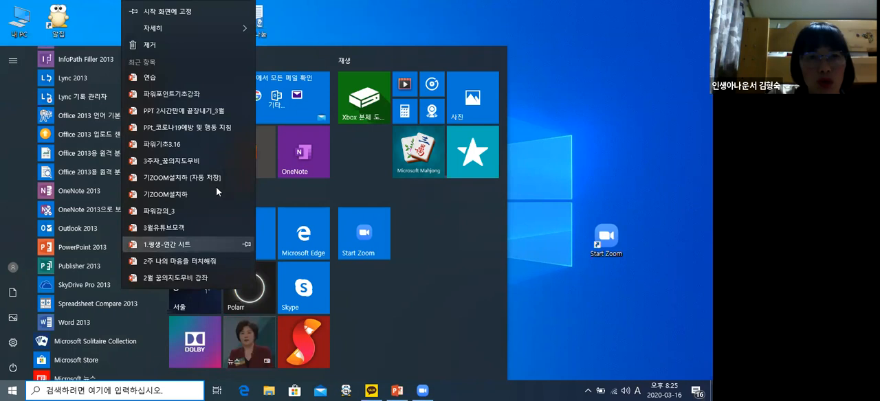
left_click(190, 14)
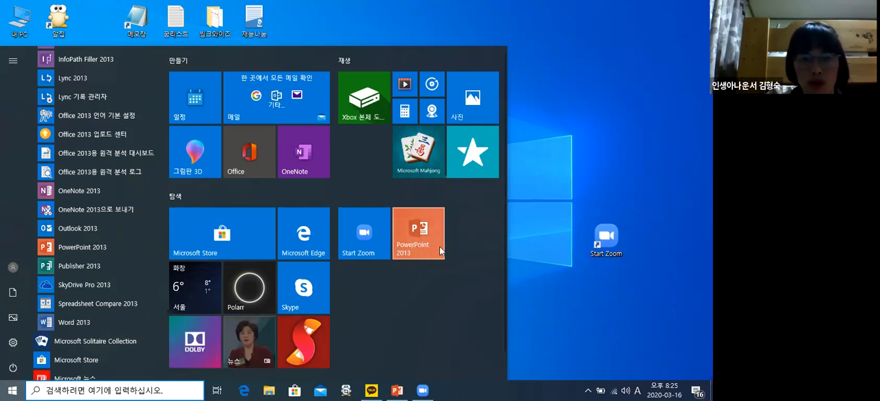
left_click(419, 253)
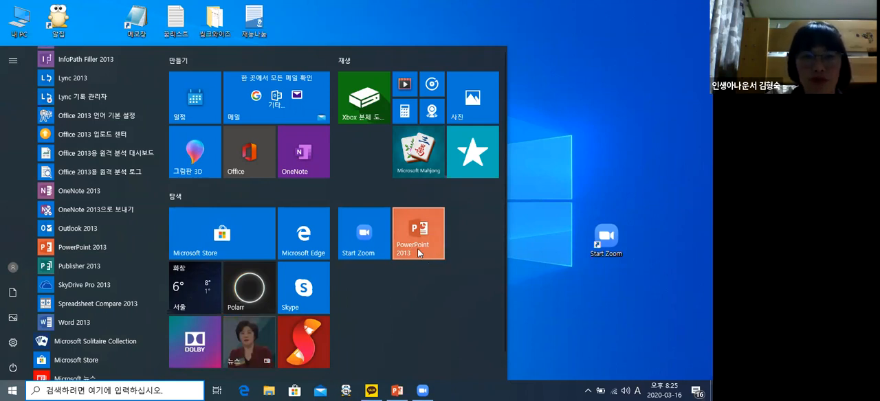
left_click(539, 233)
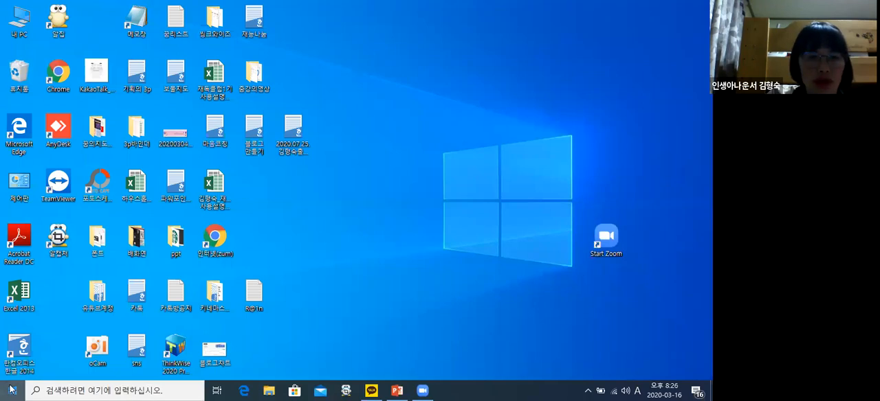
- Launch PowerPoint 2013 from its pinned Start tile and open the recent presentation 연습
left_click(10, 390)
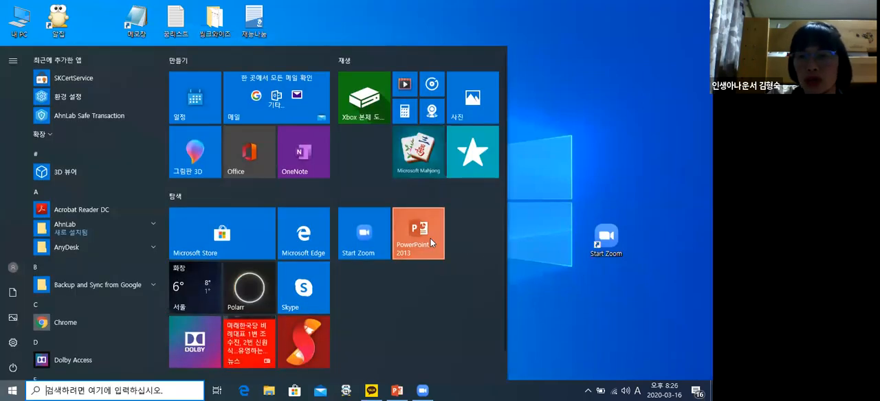
left_click(430, 238)
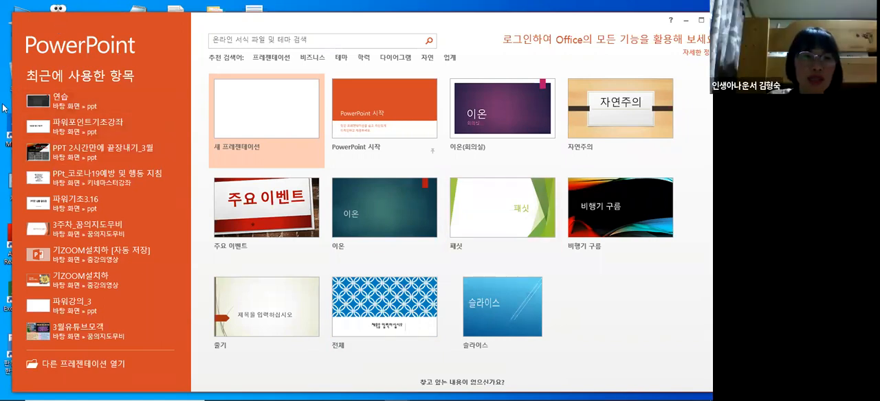
left_click(42, 103)
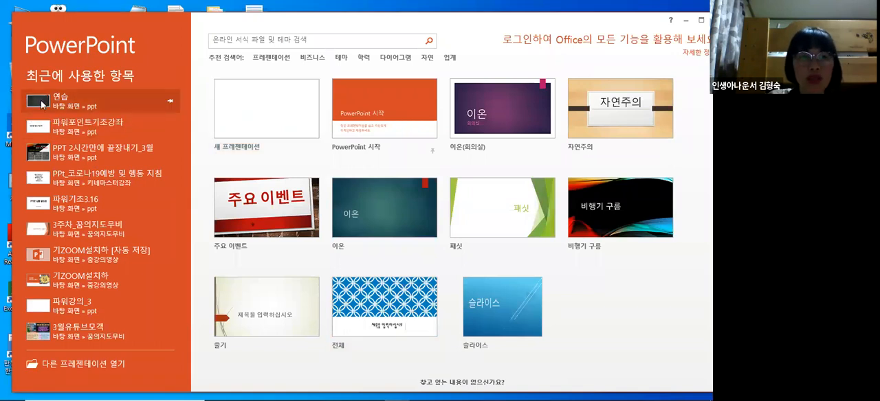